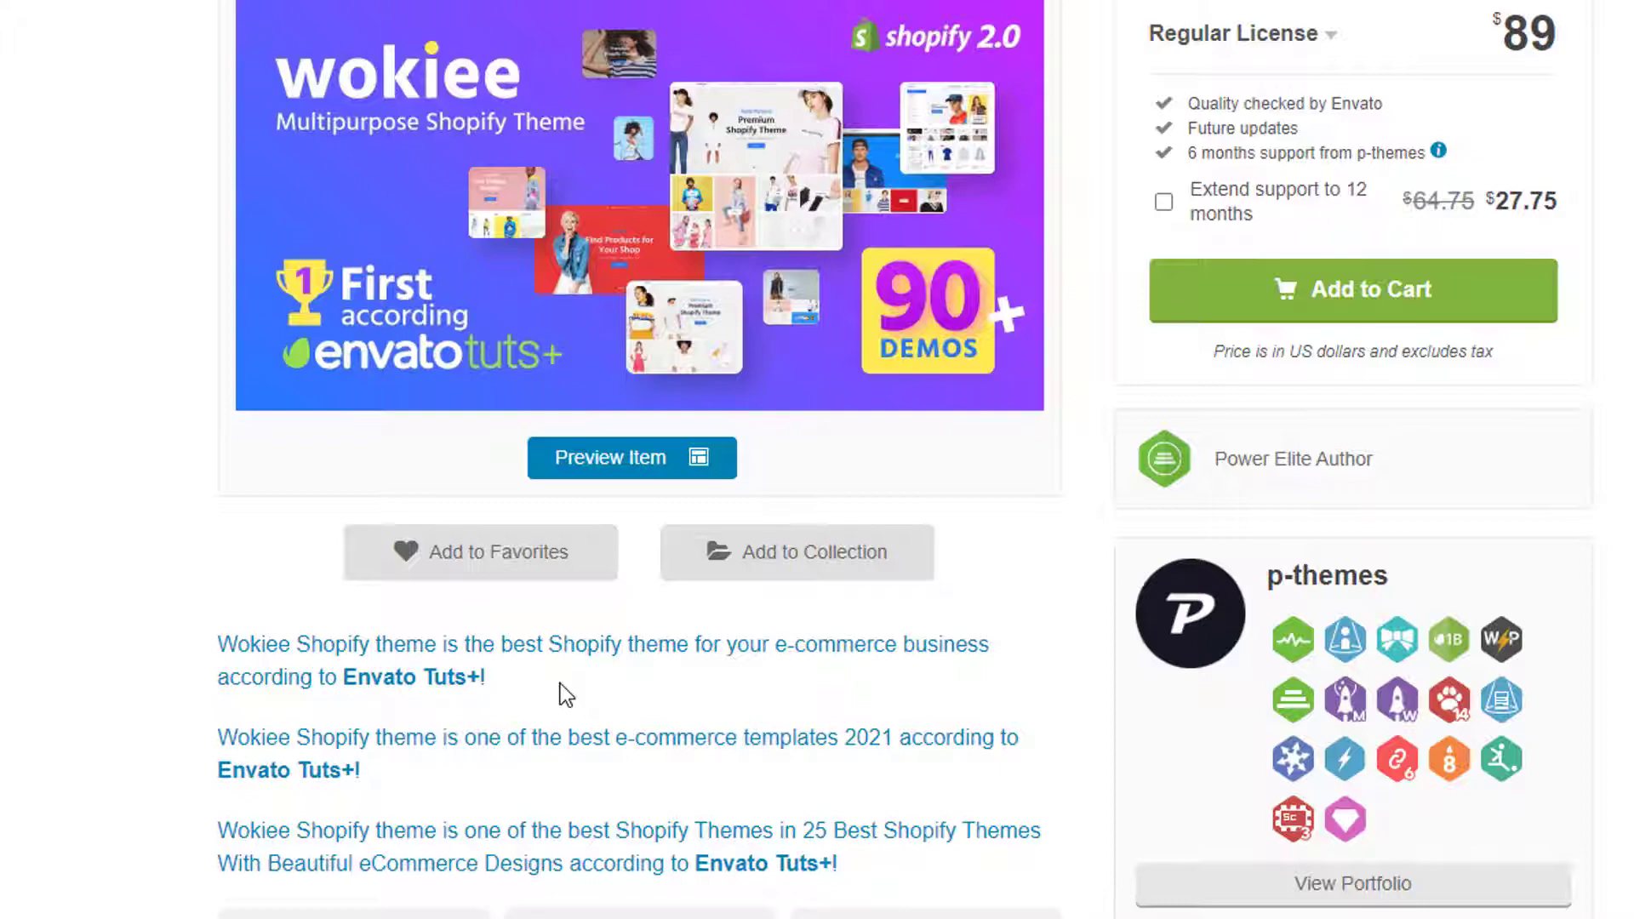
Look over the Wokiee Multipurpose Shopify Theme item page on ThemeForest.
{"action": "scroll", "coordinate": [561, 682], "scroll_direction": "down", "scroll_amount": 3}
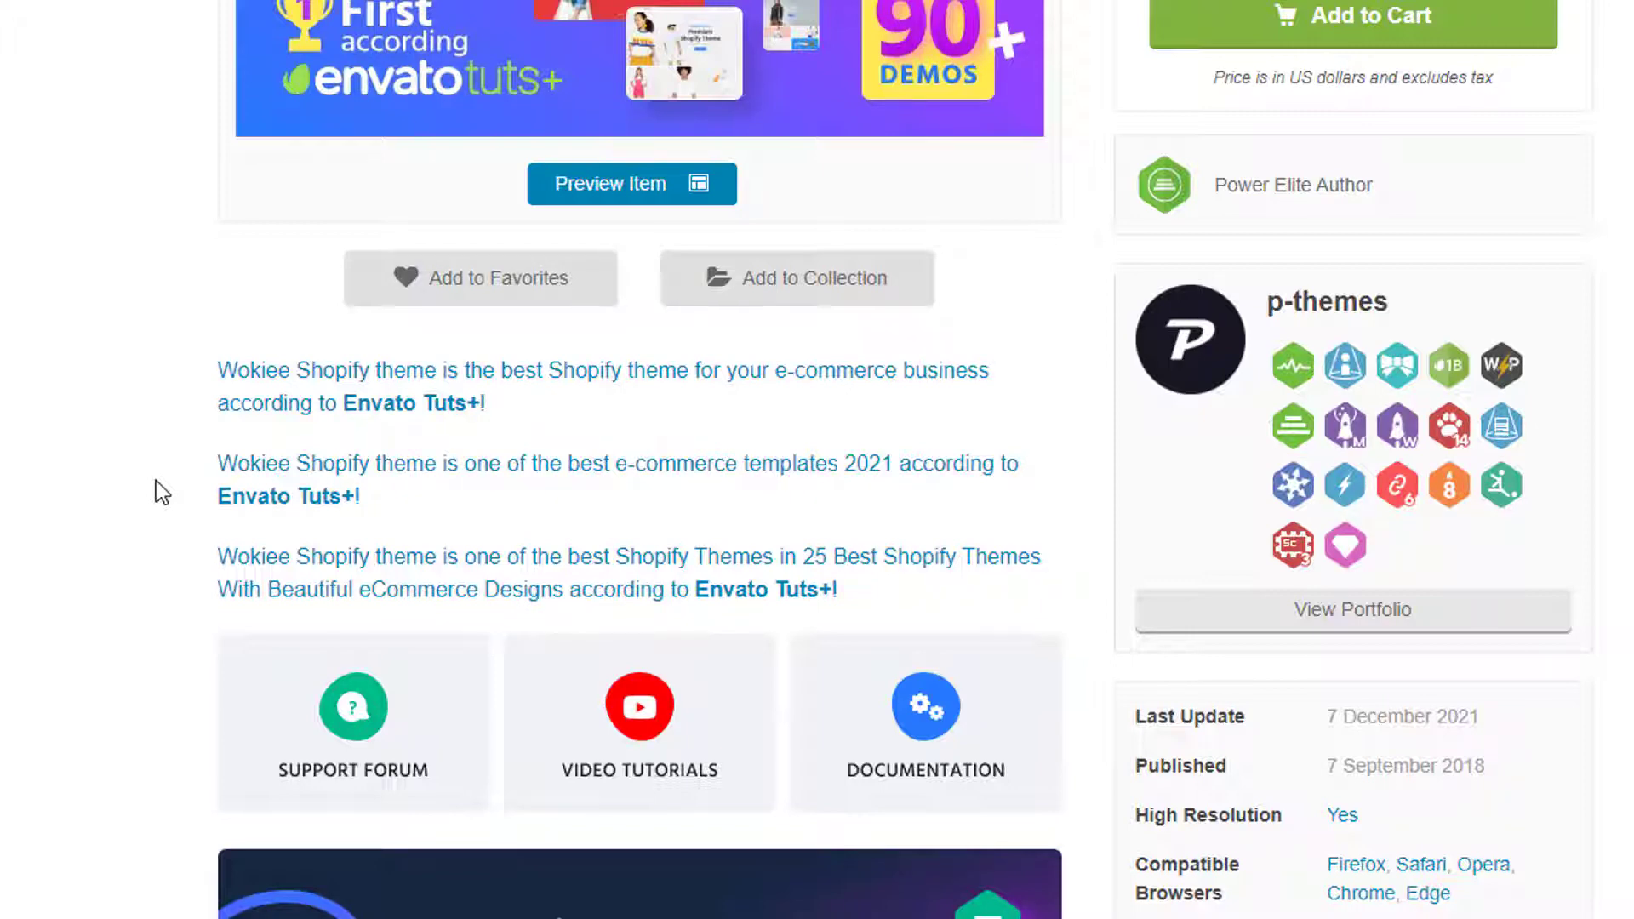
{"action": "scroll", "coordinate": [155, 482], "scroll_direction": "up", "scroll_amount": 6}
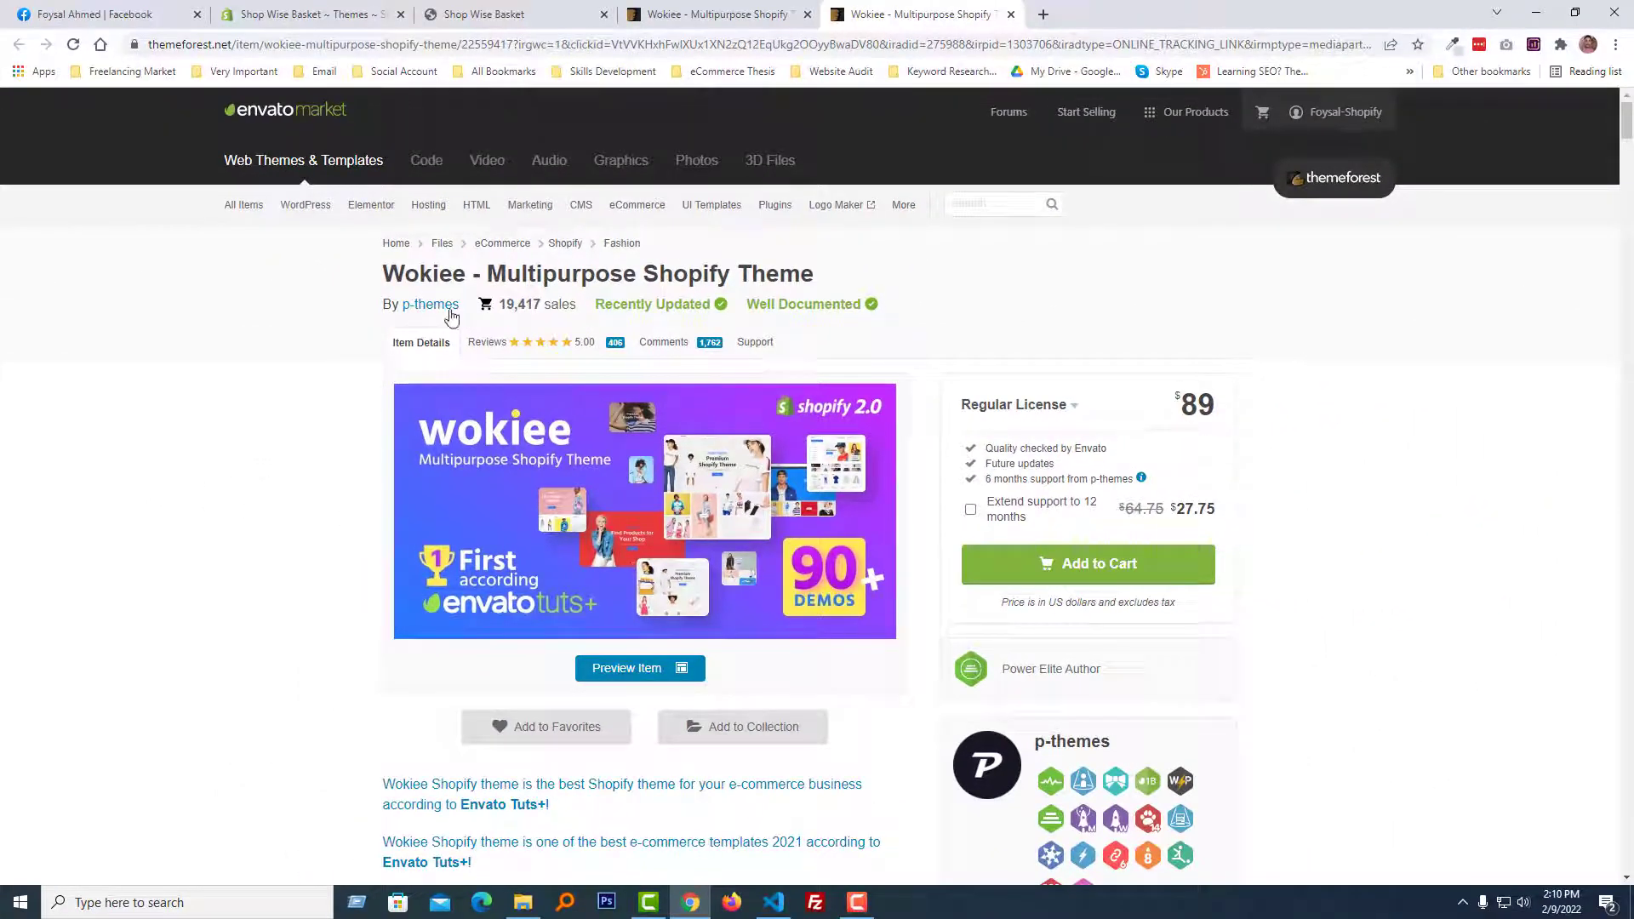
{"action": "scroll", "coordinate": [630, 548], "scroll_direction": "down", "scroll_amount": 1}
Search the Wokiee theme preview's layouts for "20" and open the Home — Demo #20 store.
{"action": "left_click", "coordinate": [739, 15]}
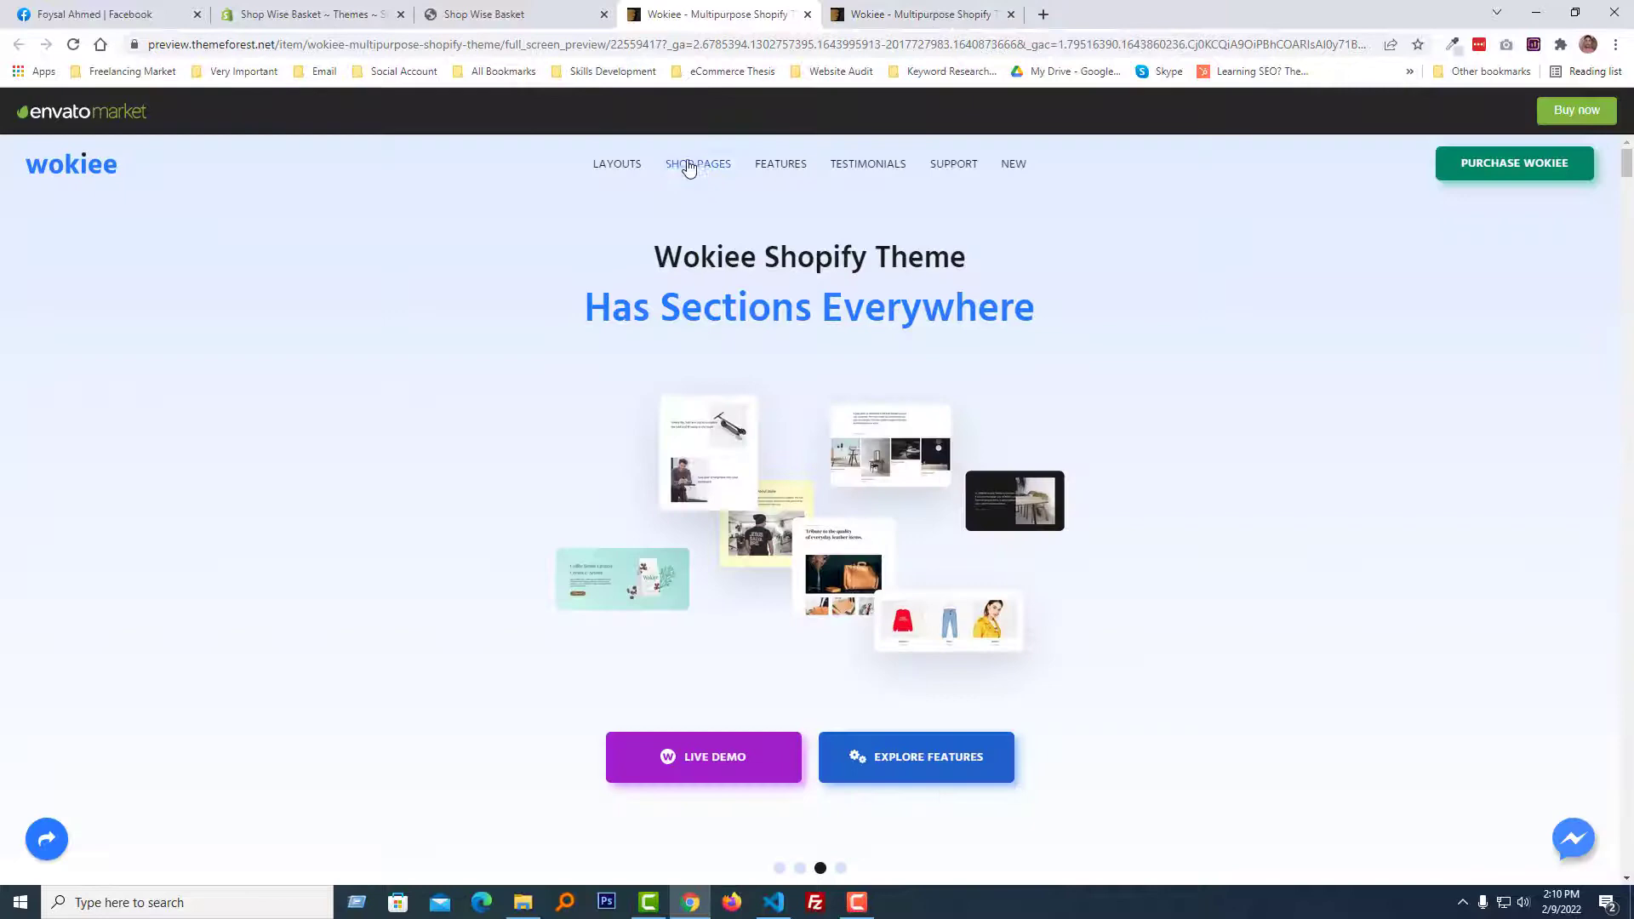
{"action": "left_click", "coordinate": [628, 165]}
{"action": "key", "text": "ctrl+f"}
{"action": "type", "text": "20"}
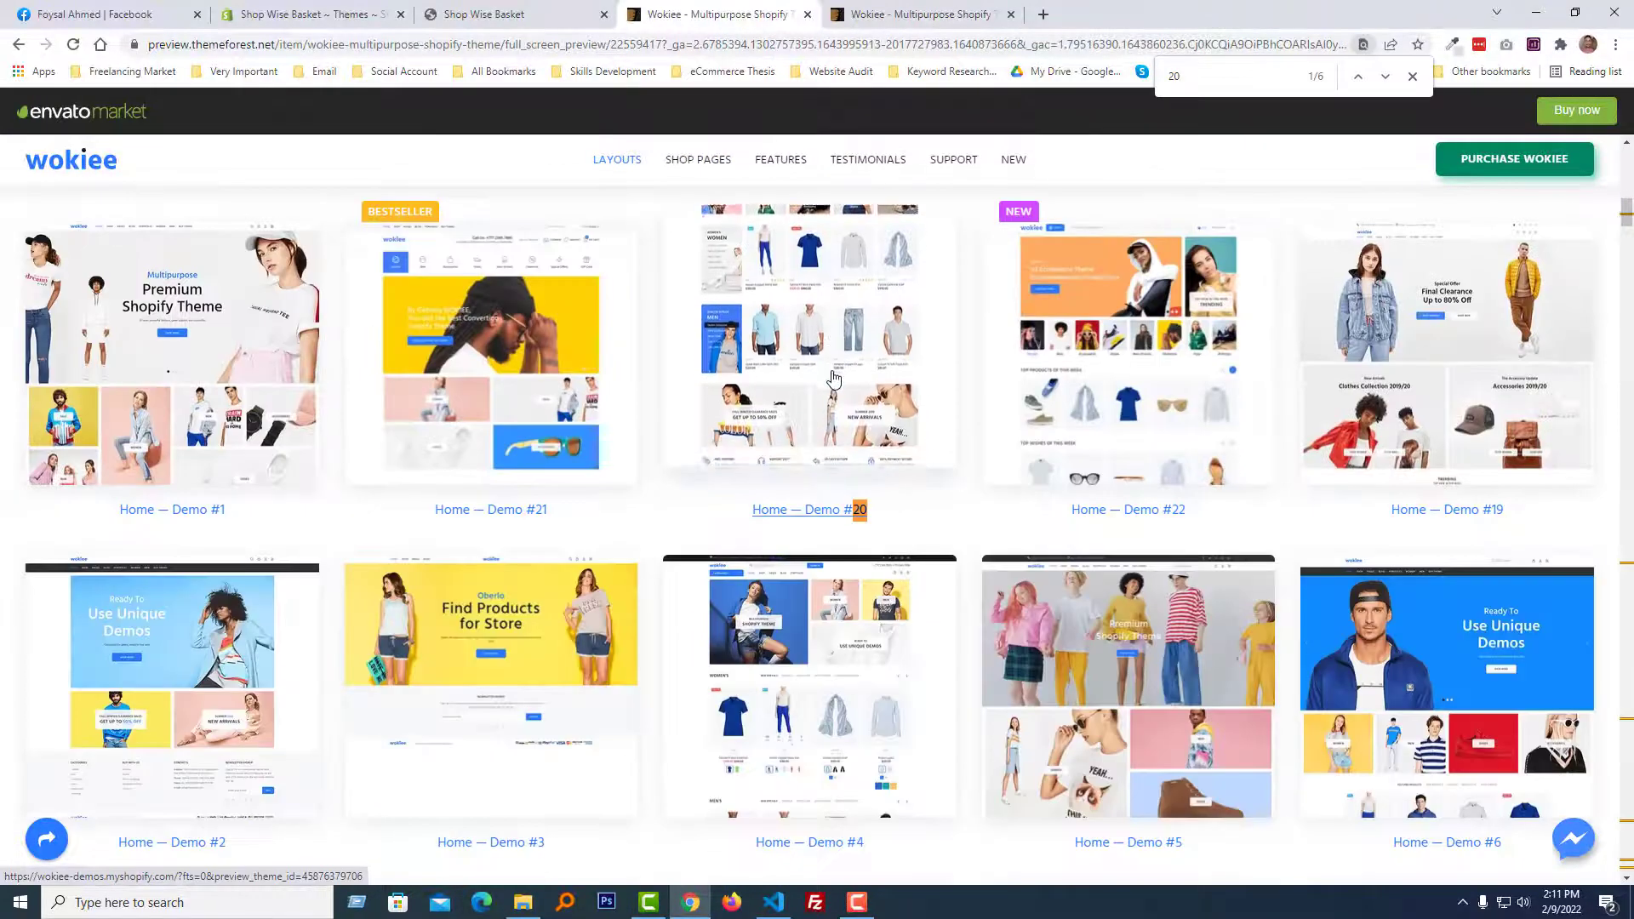
{"action": "left_click", "coordinate": [833, 379]}
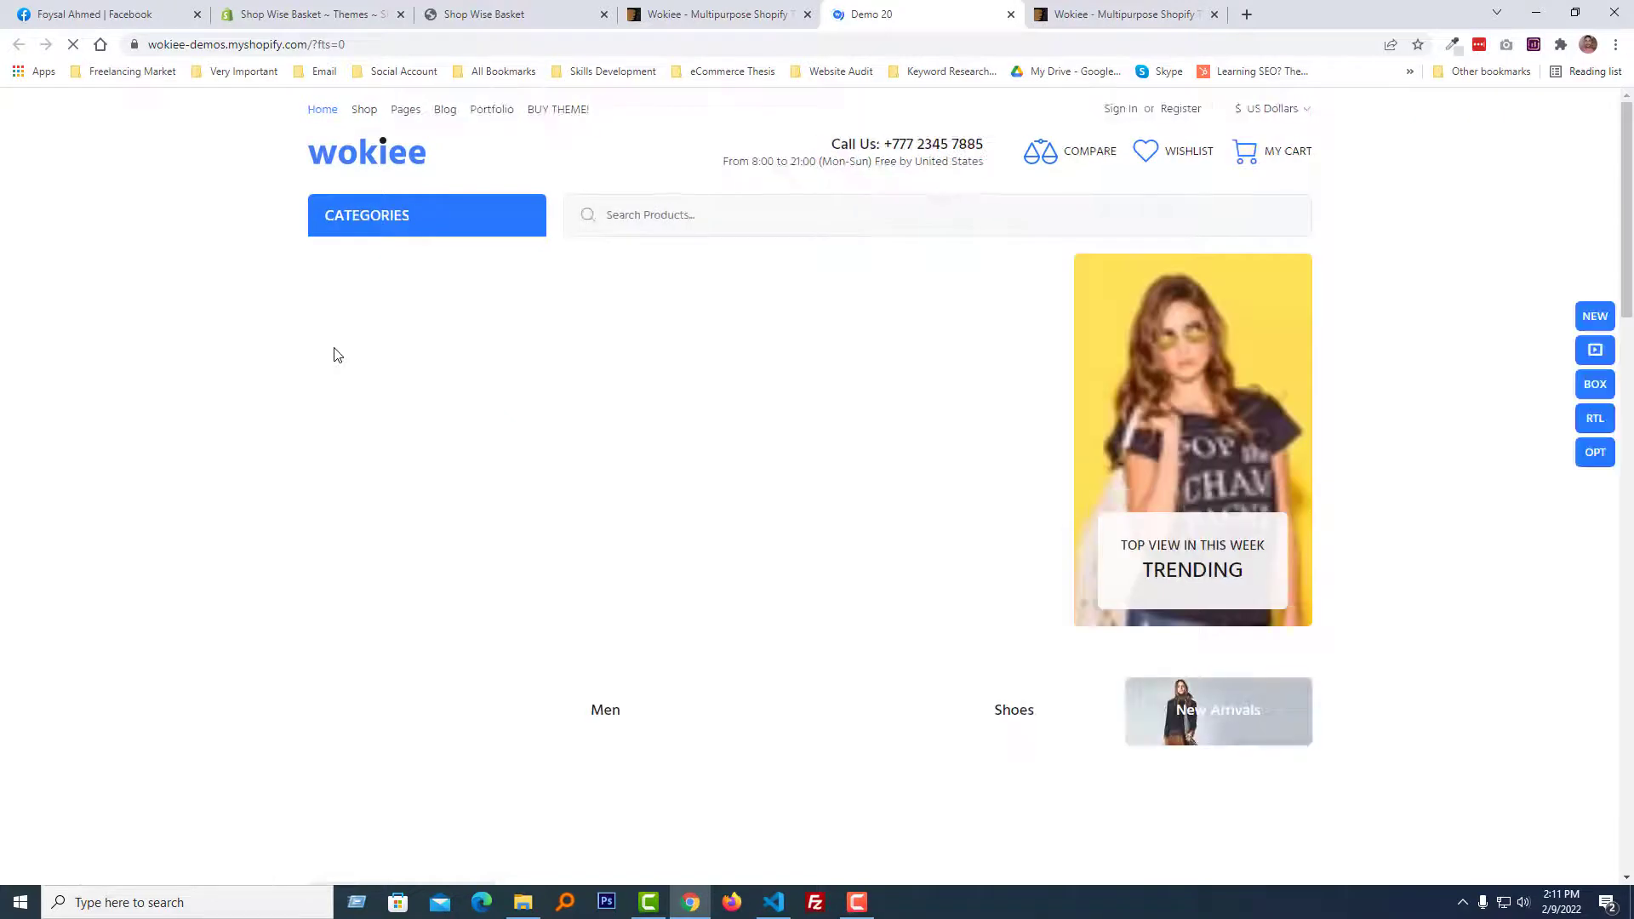
{"action": "mouse_move", "coordinate": [362, 308]}
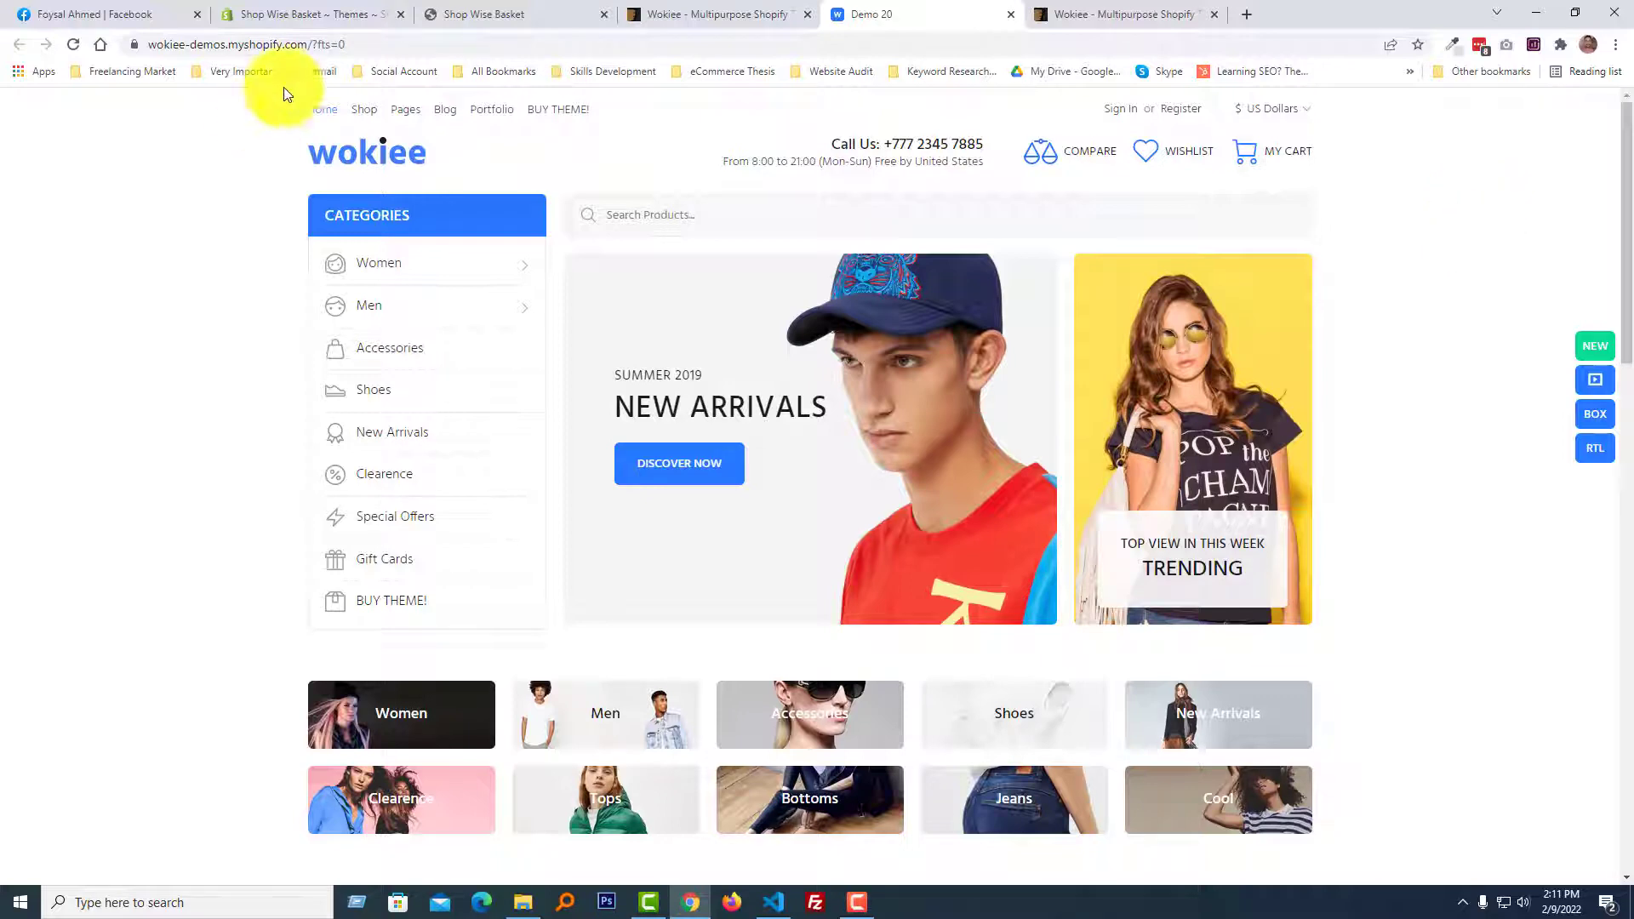
Look through the Shop Wise Basket storefront's home page to compare it with the Demo 20 store.
{"action": "left_click", "coordinate": [561, 14]}
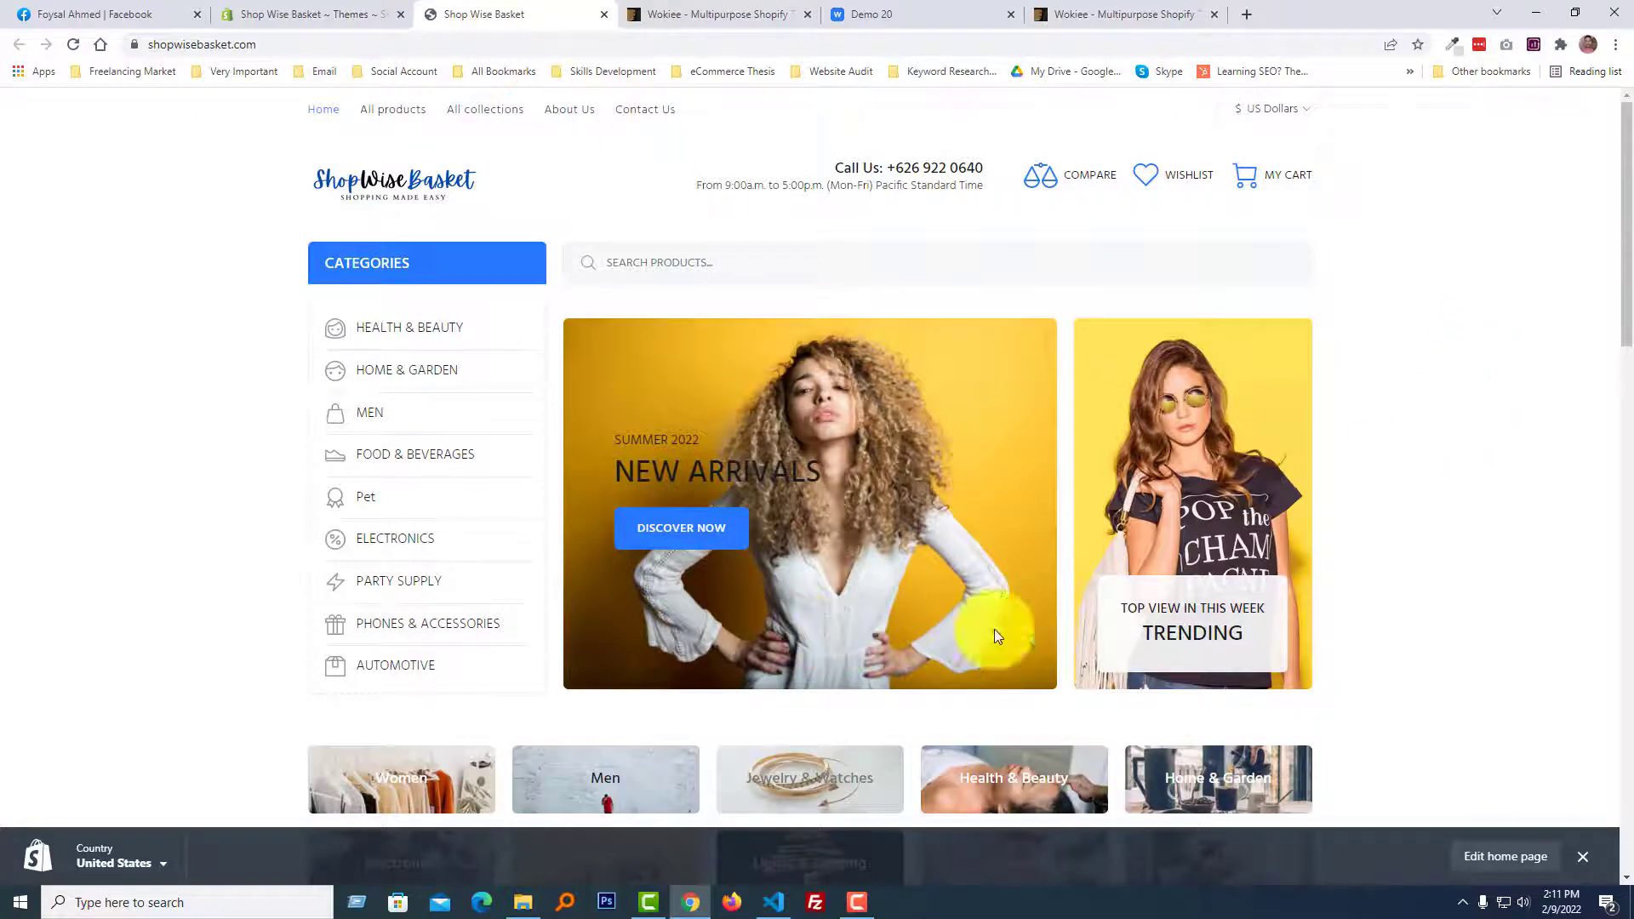
{"action": "scroll", "coordinate": [1452, 601], "scroll_direction": "down", "scroll_amount": 3}
{"action": "scroll", "coordinate": [1452, 596], "scroll_direction": "up", "scroll_amount": 2}
{"action": "scroll", "coordinate": [539, 464], "scroll_direction": "up", "scroll_amount": 2}
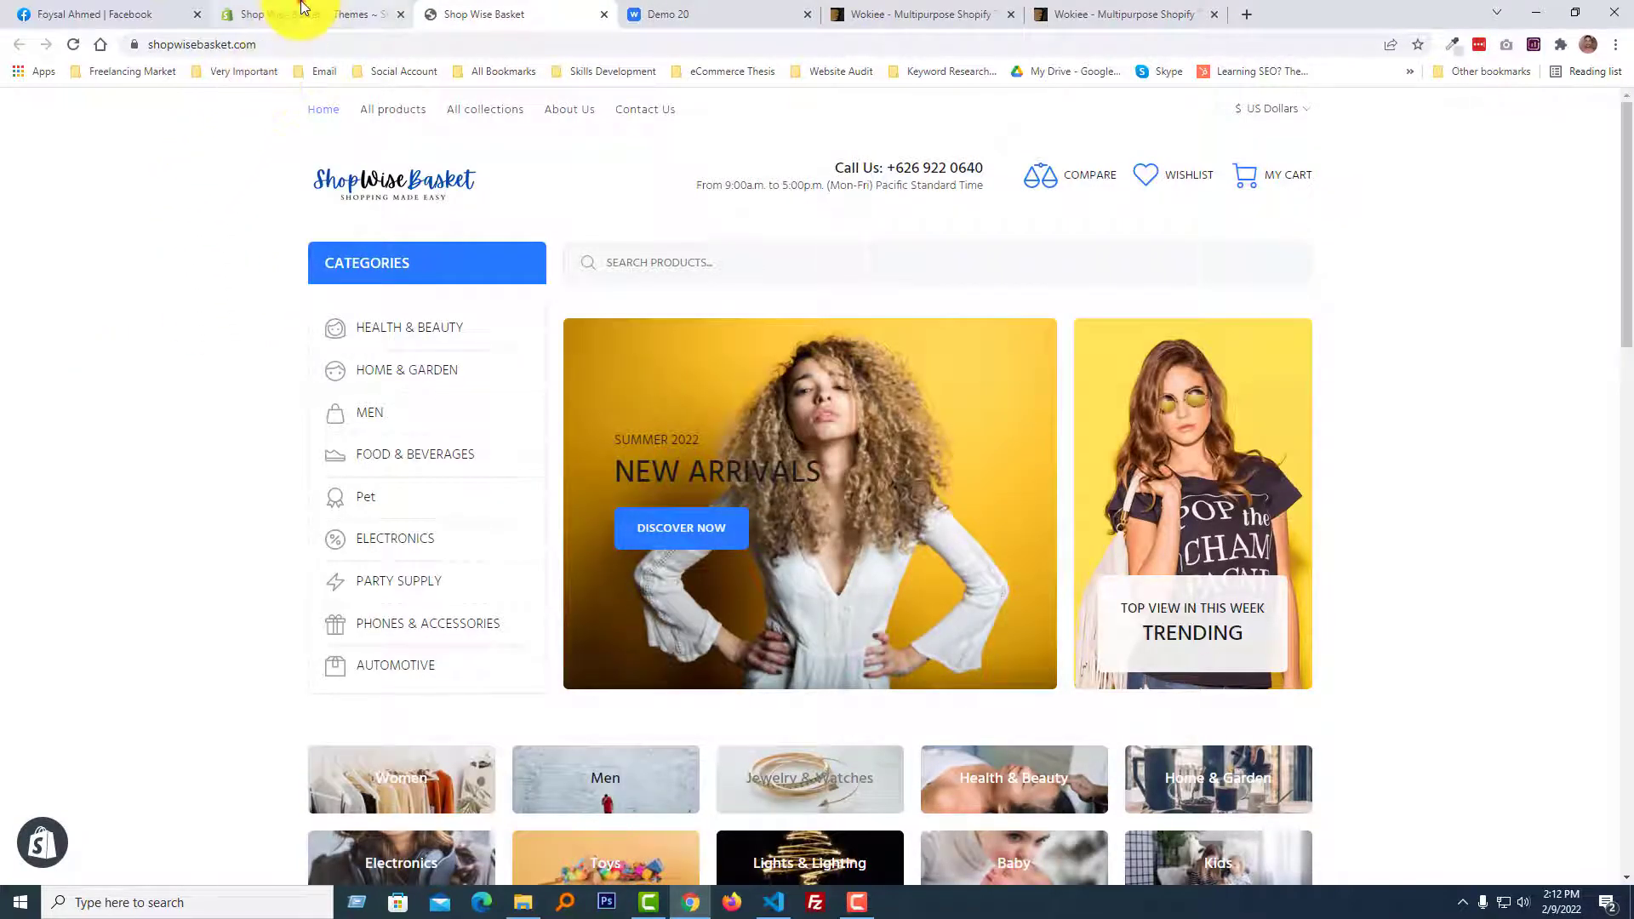
Open the live Install-me-wokiee-v-2-1-1-shopify-2-0 theme for customization from the store's Shopify admin.
{"action": "left_click", "coordinate": [303, 7]}
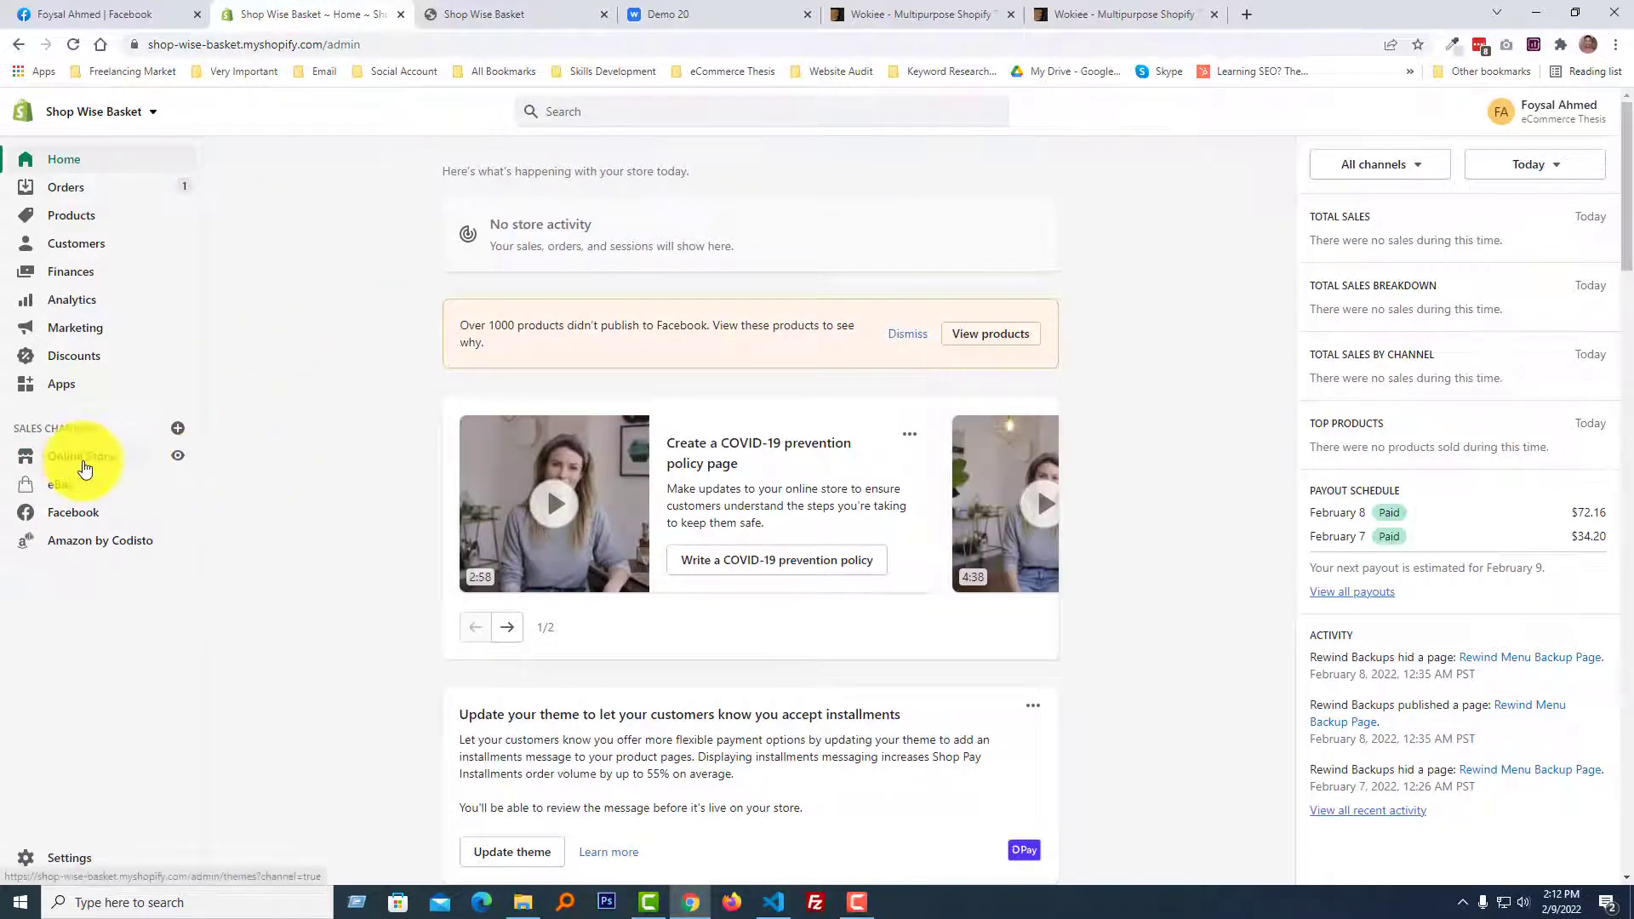
{"action": "left_click", "coordinate": [86, 468]}
{"action": "left_click", "coordinate": [537, 555]}
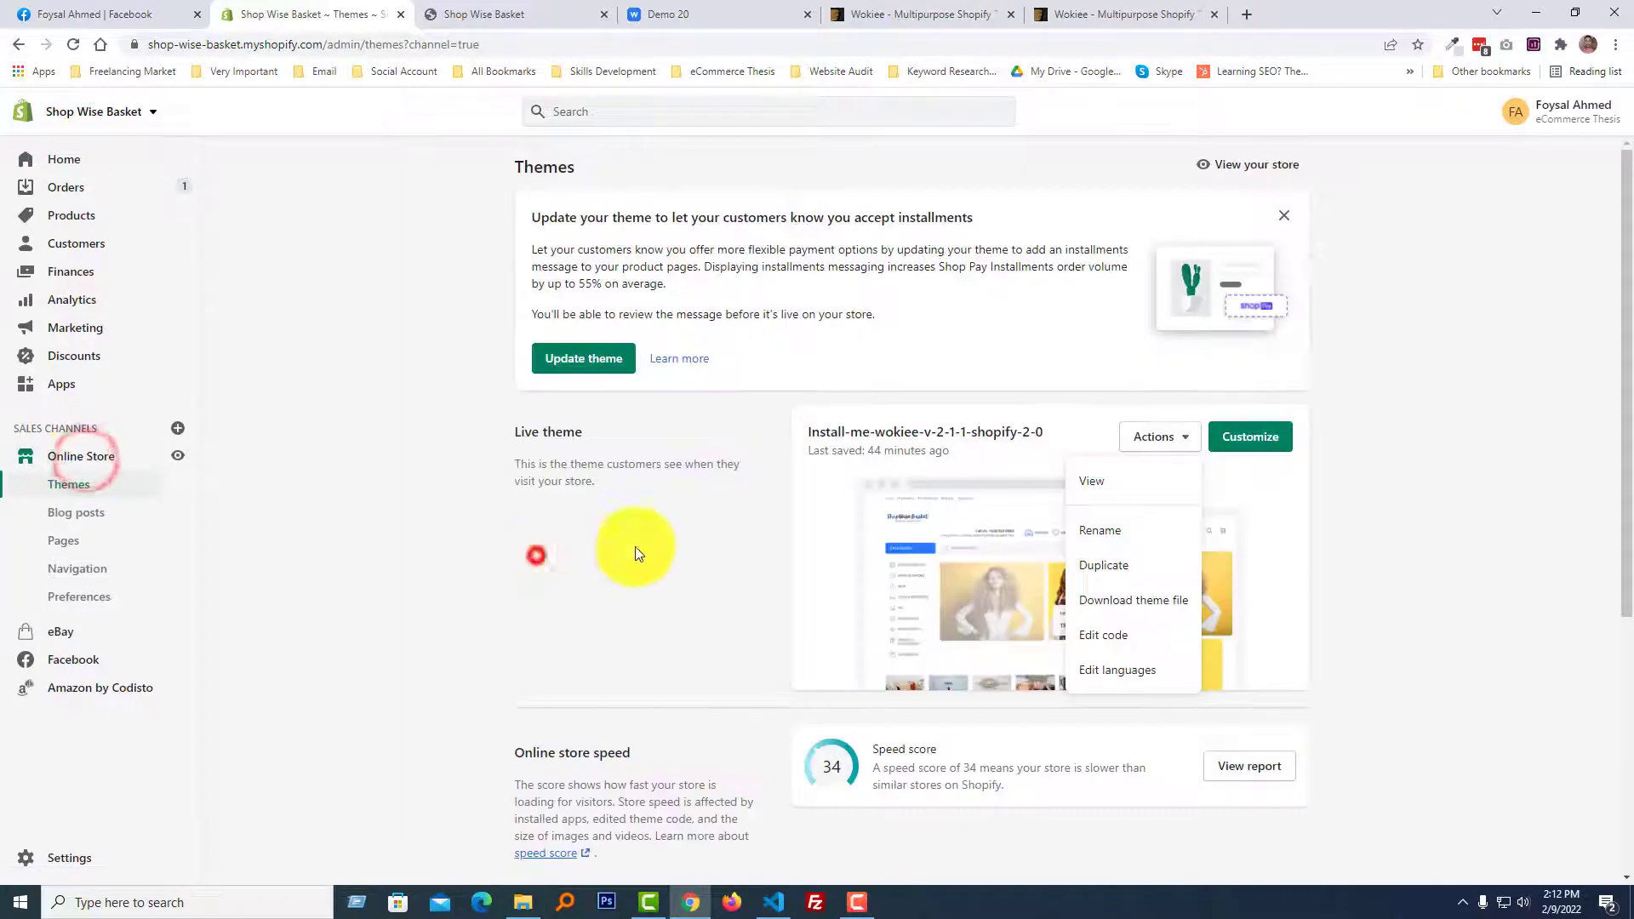
{"action": "left_click", "coordinate": [1267, 437]}
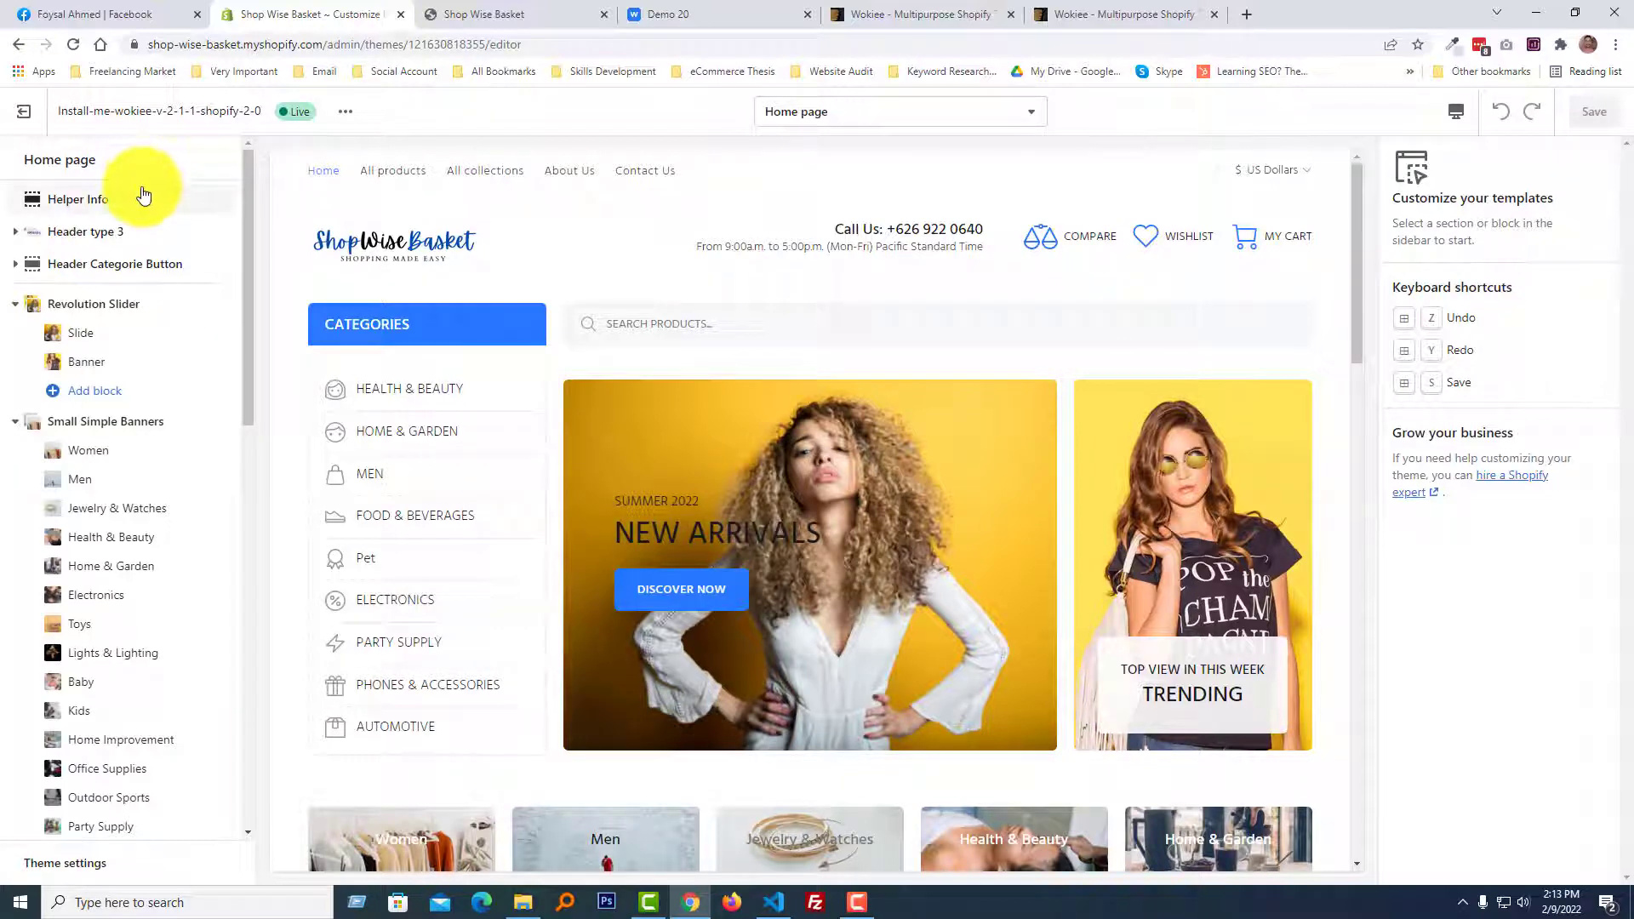
Expand the Header type 3 section and review its menu, logo, logo bar and icon text settings.
{"action": "left_click", "coordinate": [119, 238]}
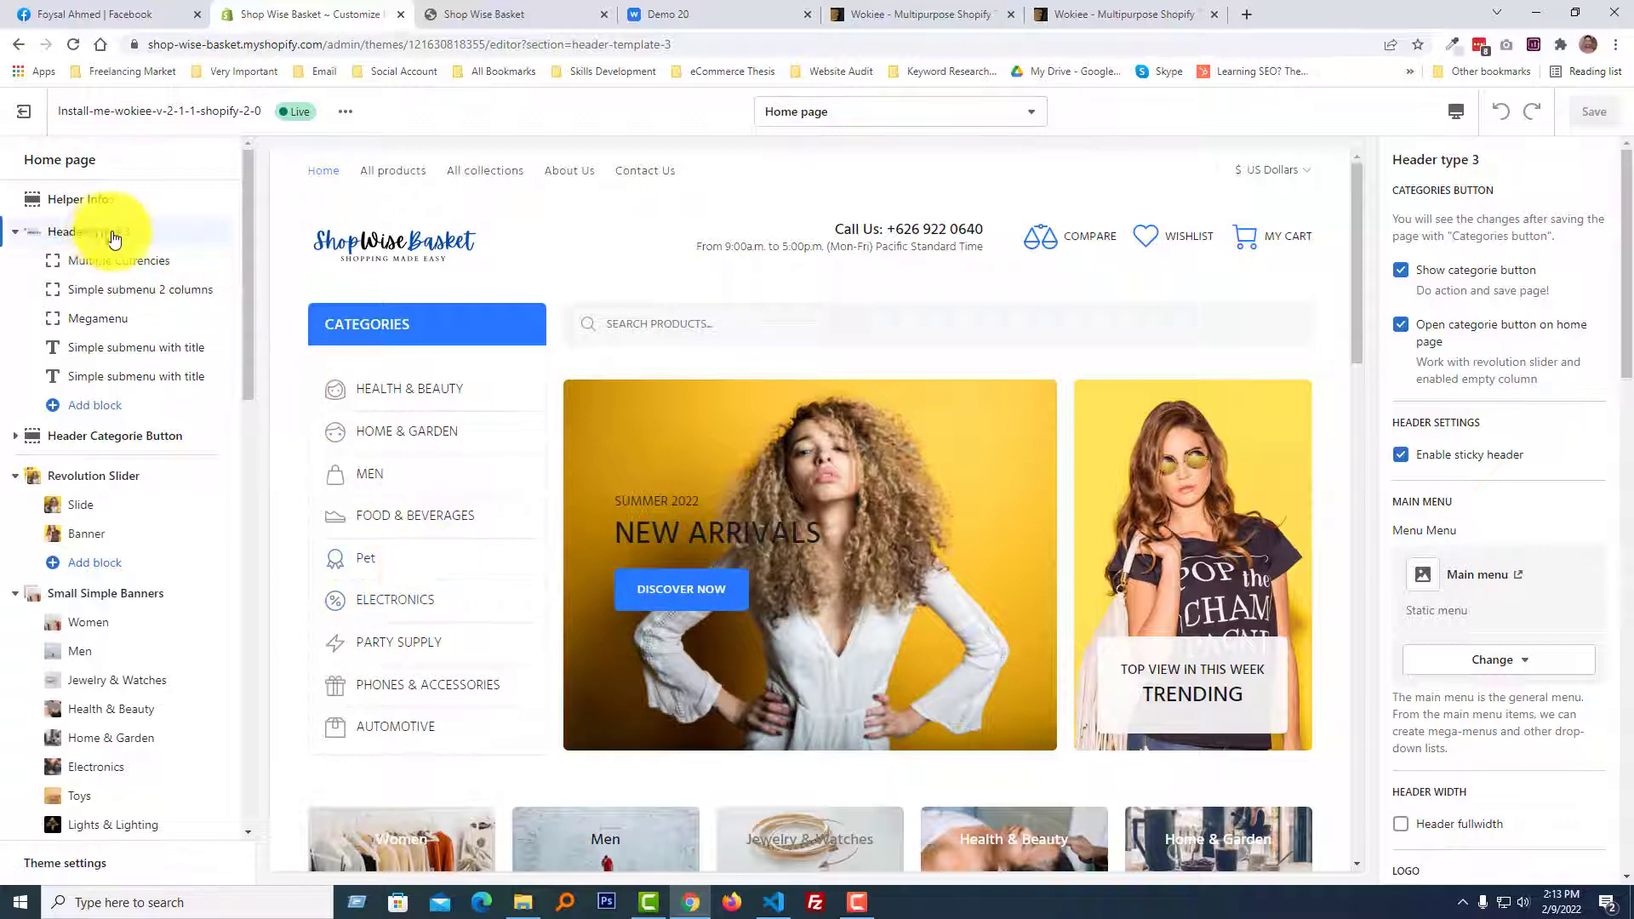
{"action": "scroll", "coordinate": [1605, 532], "scroll_direction": "down", "scroll_amount": 3}
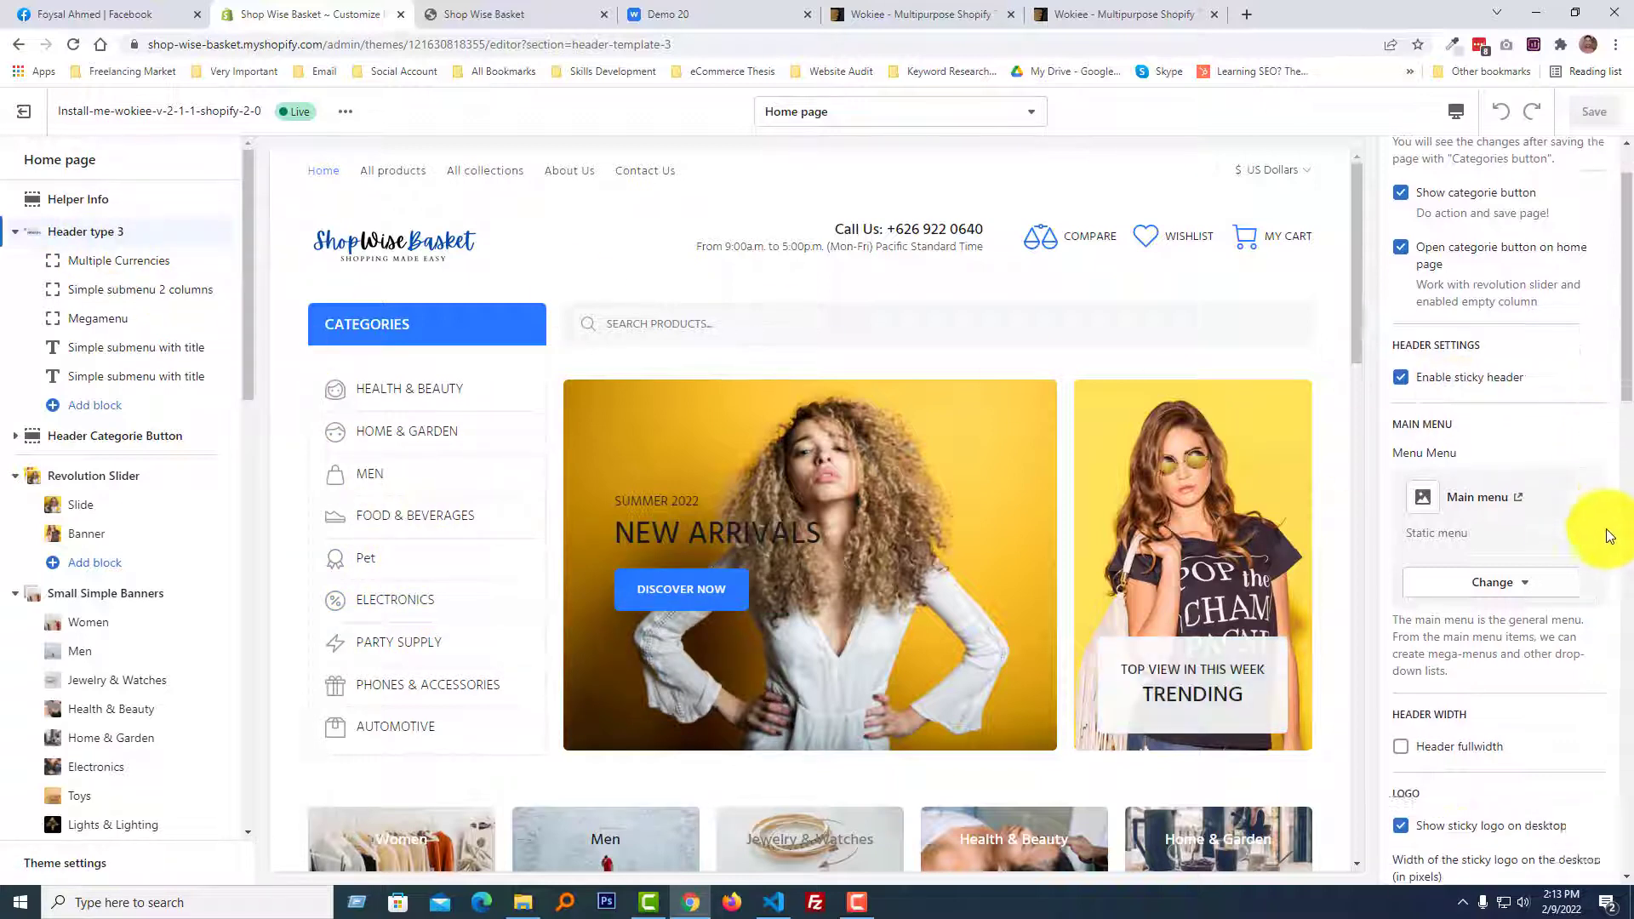
{"action": "scroll", "coordinate": [1599, 559], "scroll_direction": "down", "scroll_amount": 10}
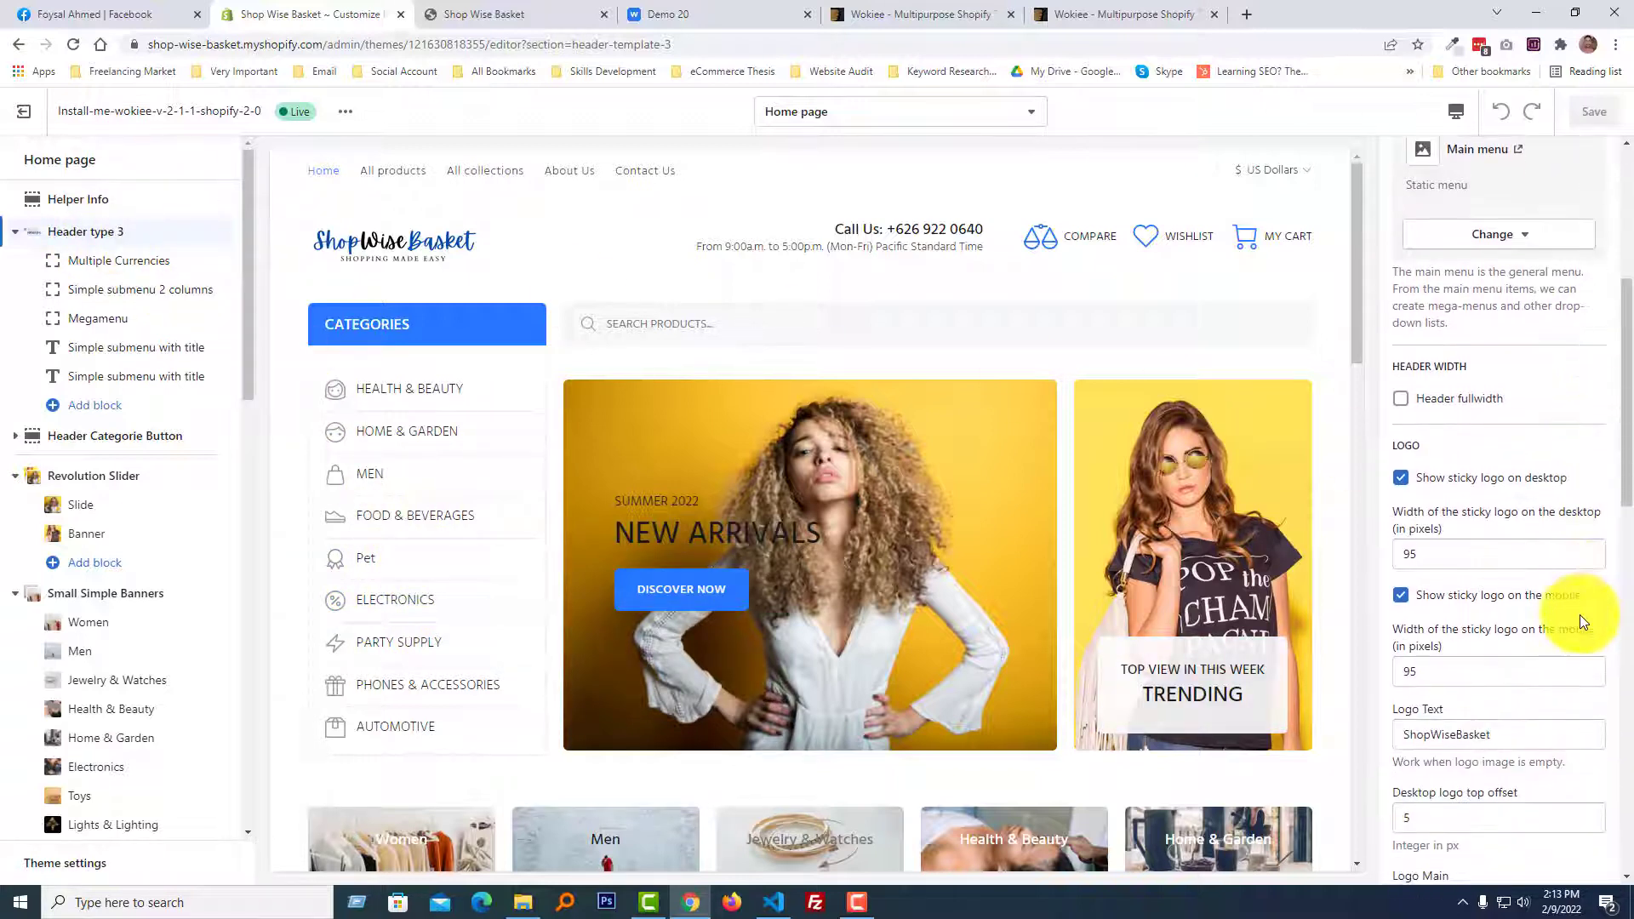
{"action": "scroll", "coordinate": [1582, 627], "scroll_direction": "down", "scroll_amount": 3}
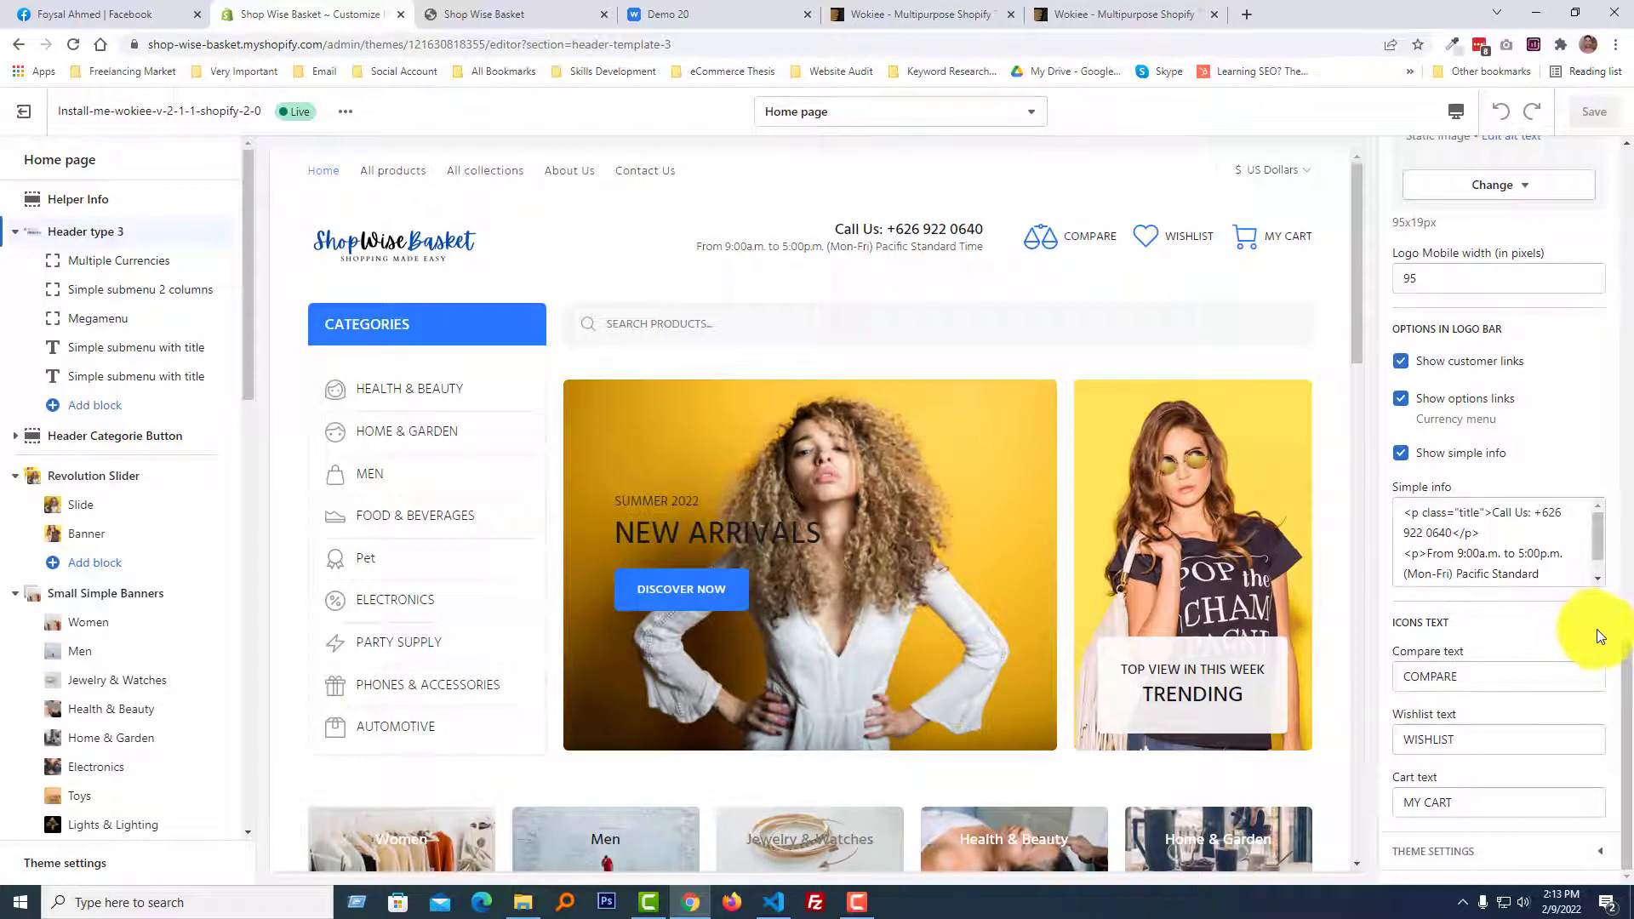
{"action": "scroll", "coordinate": [1597, 630], "scroll_direction": "up", "scroll_amount": 8}
{"action": "scroll", "coordinate": [1599, 628], "scroll_direction": "up", "scroll_amount": 5}
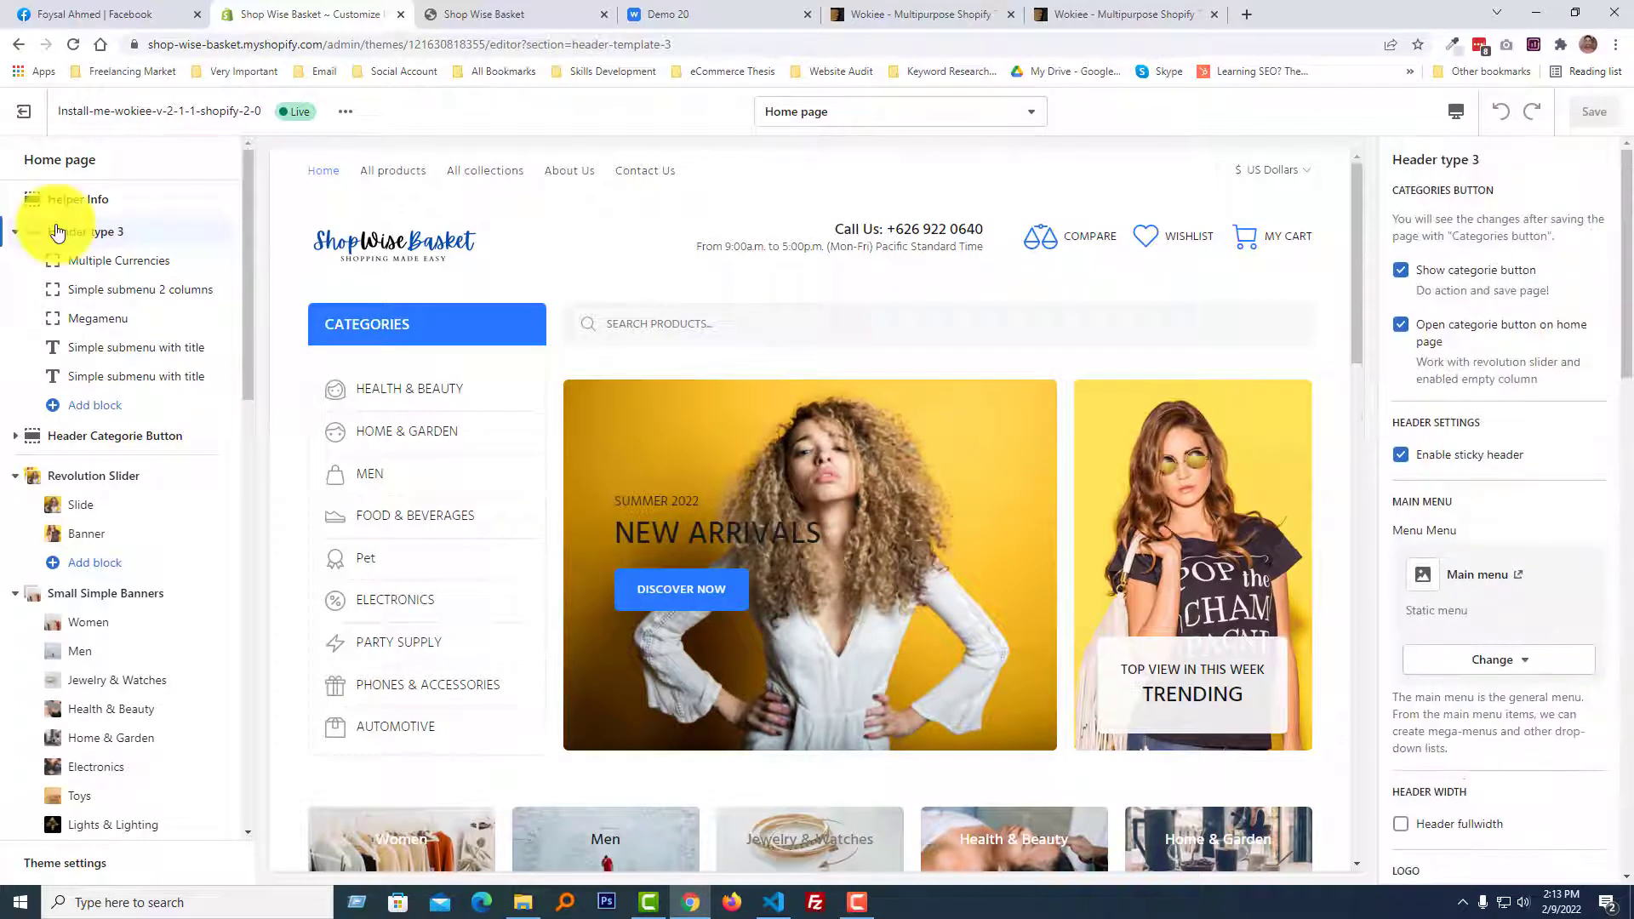
Compare the Demo 20 store's header with the Shop Wise Basket storefront's and return to the theme editor.
{"action": "left_click", "coordinate": [656, 15]}
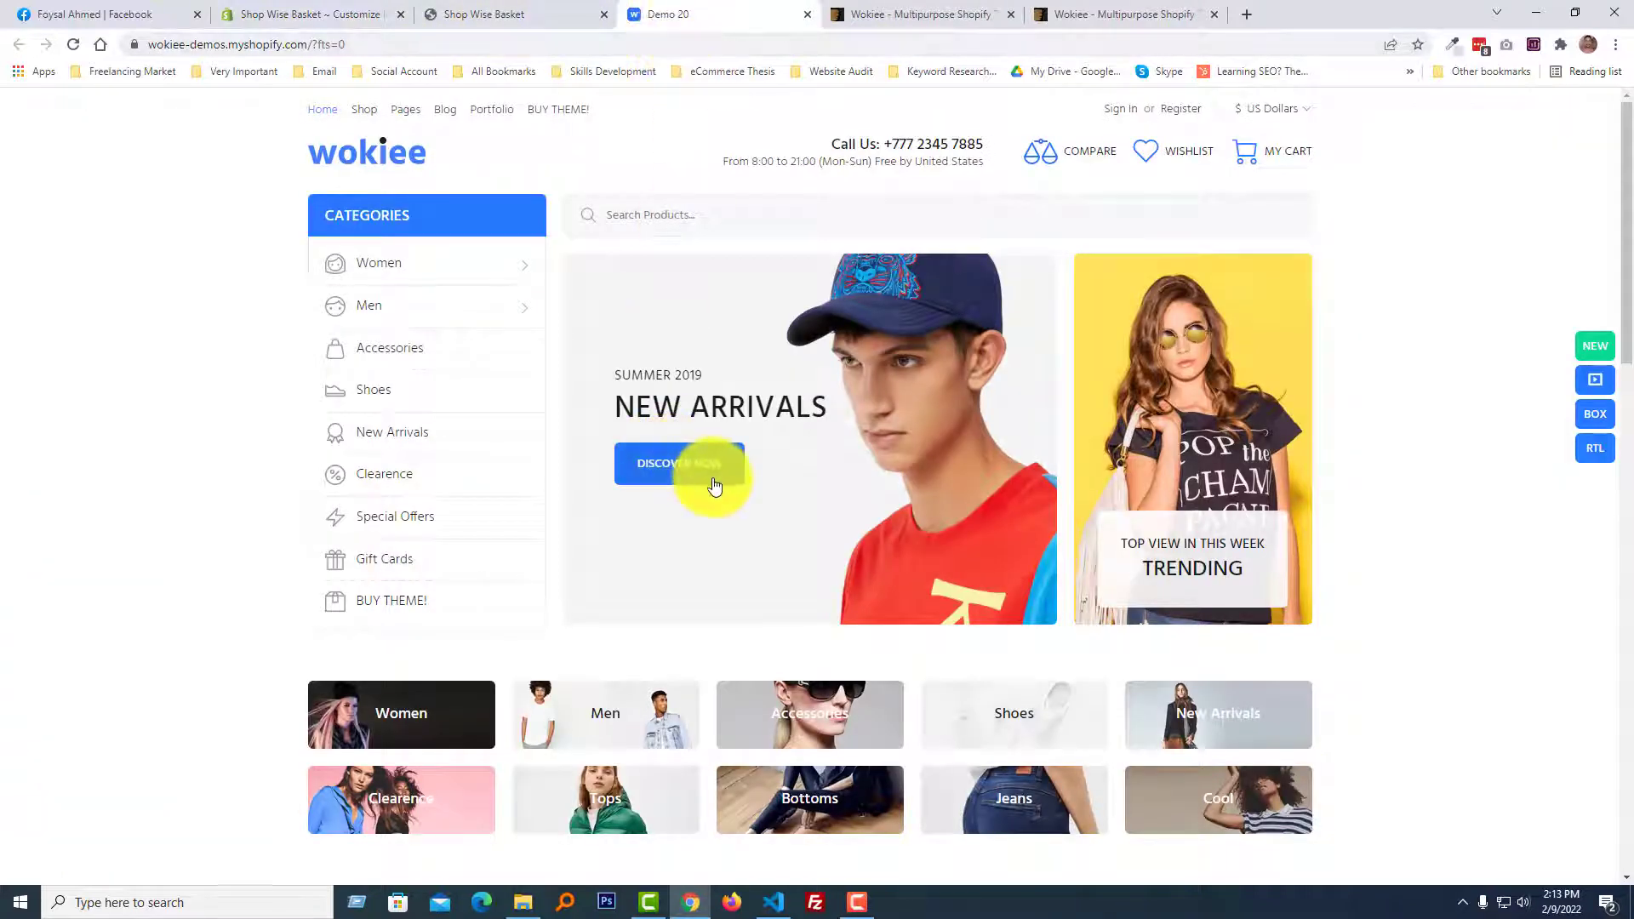
{"action": "left_click", "coordinate": [514, 10]}
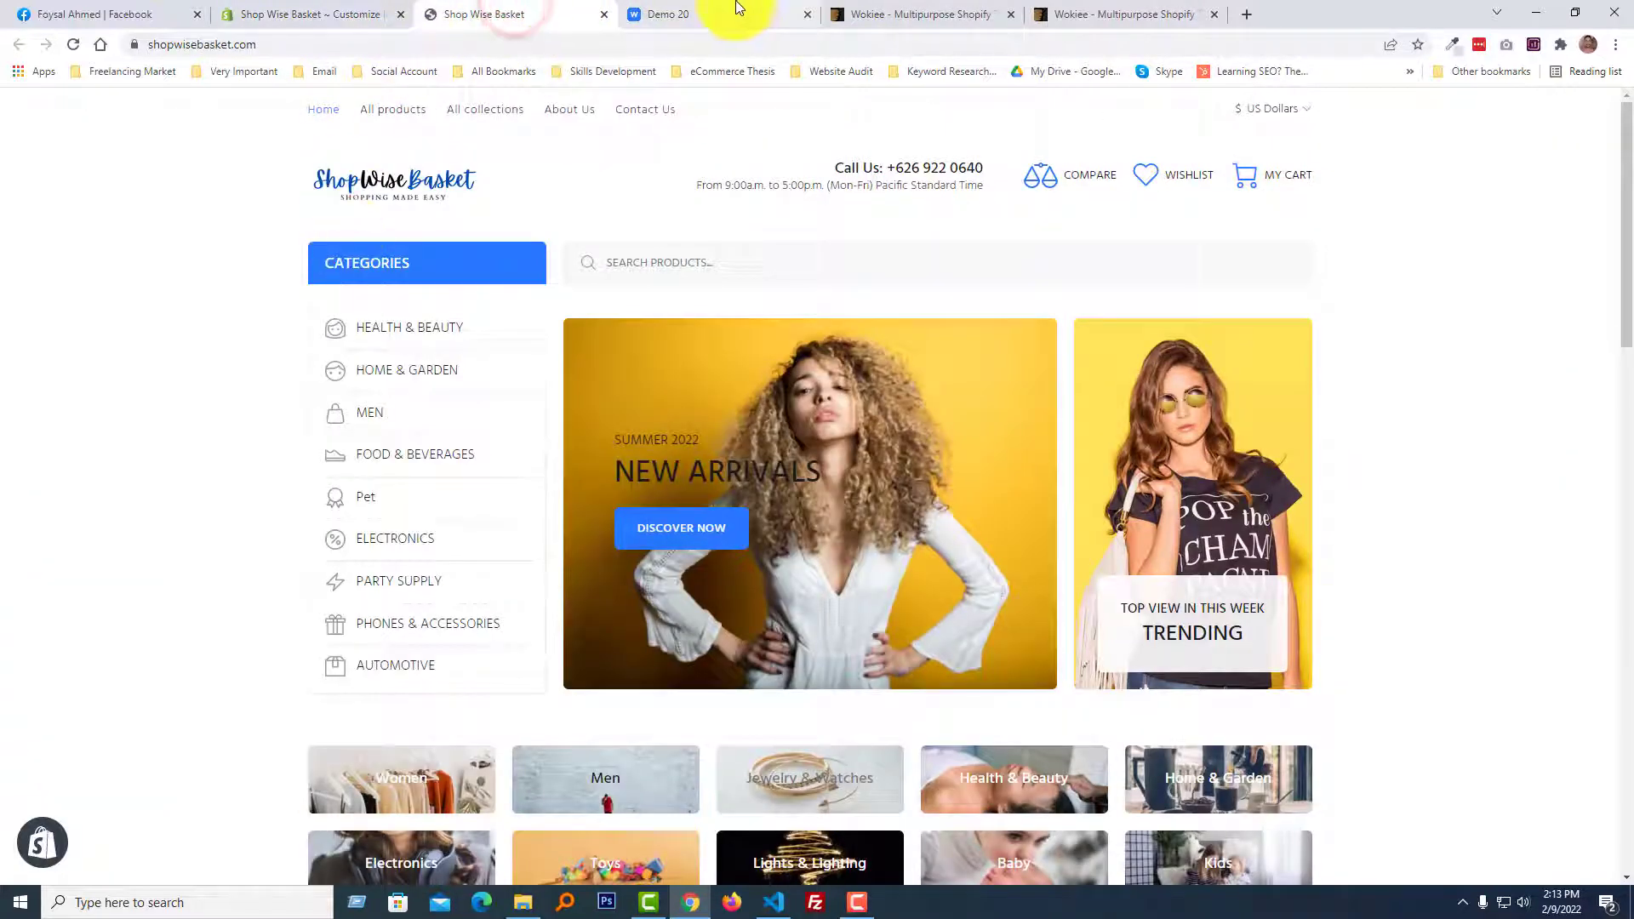
{"action": "left_click", "coordinate": [350, 12]}
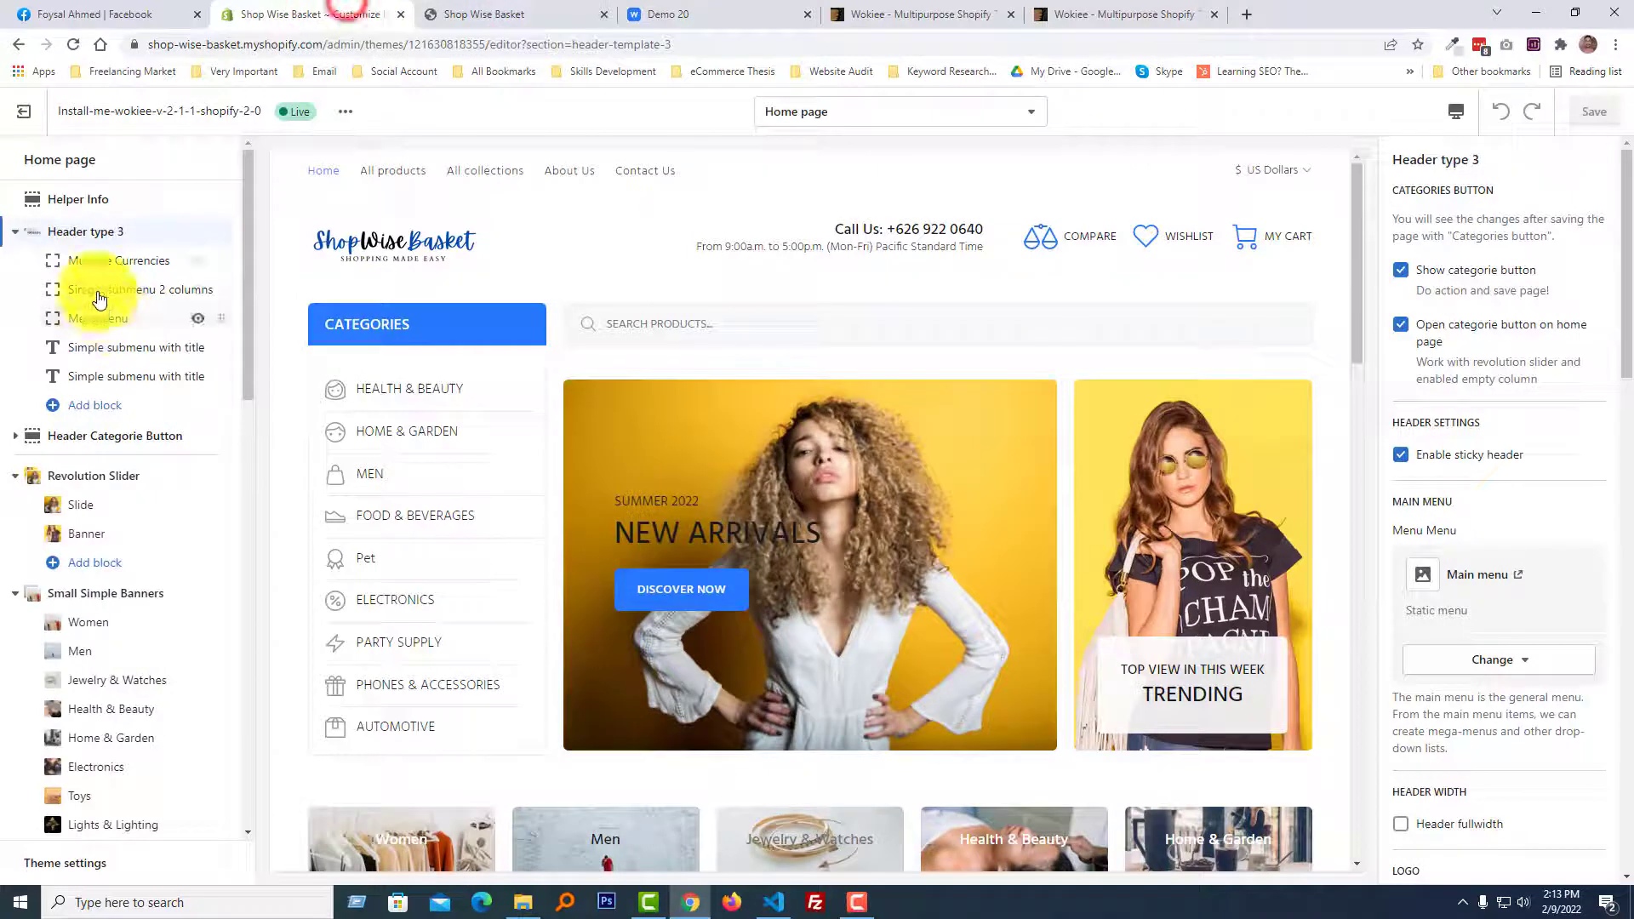
Set the Header Categorie Button section's button name to "New CATEGORIES" and save the theme.
{"action": "left_click", "coordinate": [137, 239]}
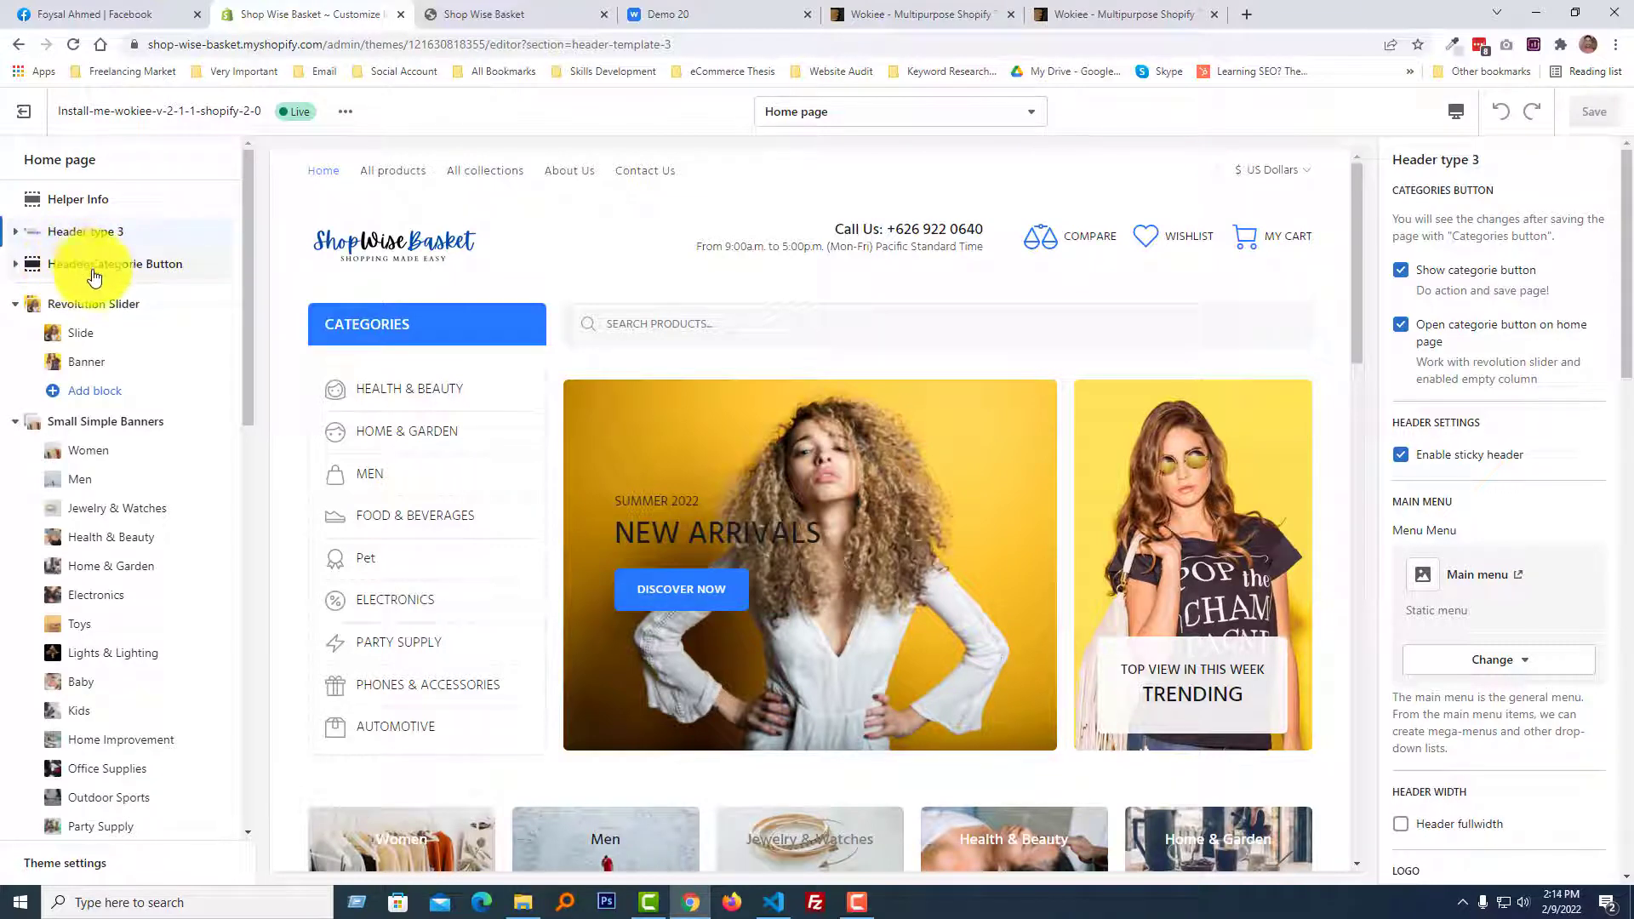
{"action": "left_click", "coordinate": [154, 264]}
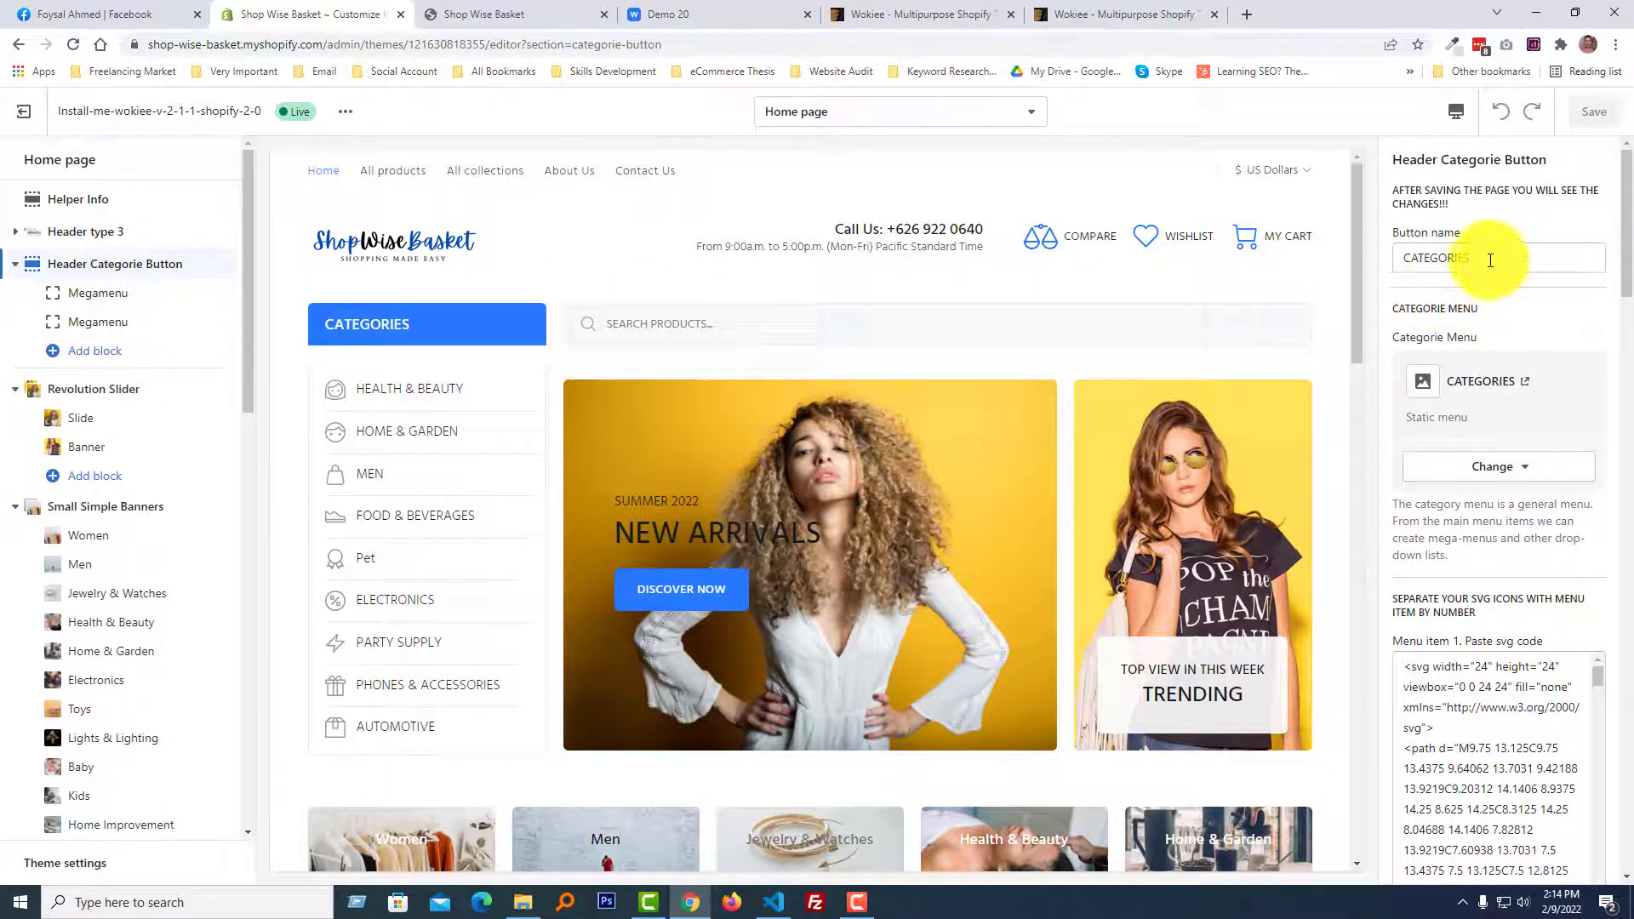
{"action": "double_click", "coordinate": [1441, 260]}
{"action": "type", "text": "He"}
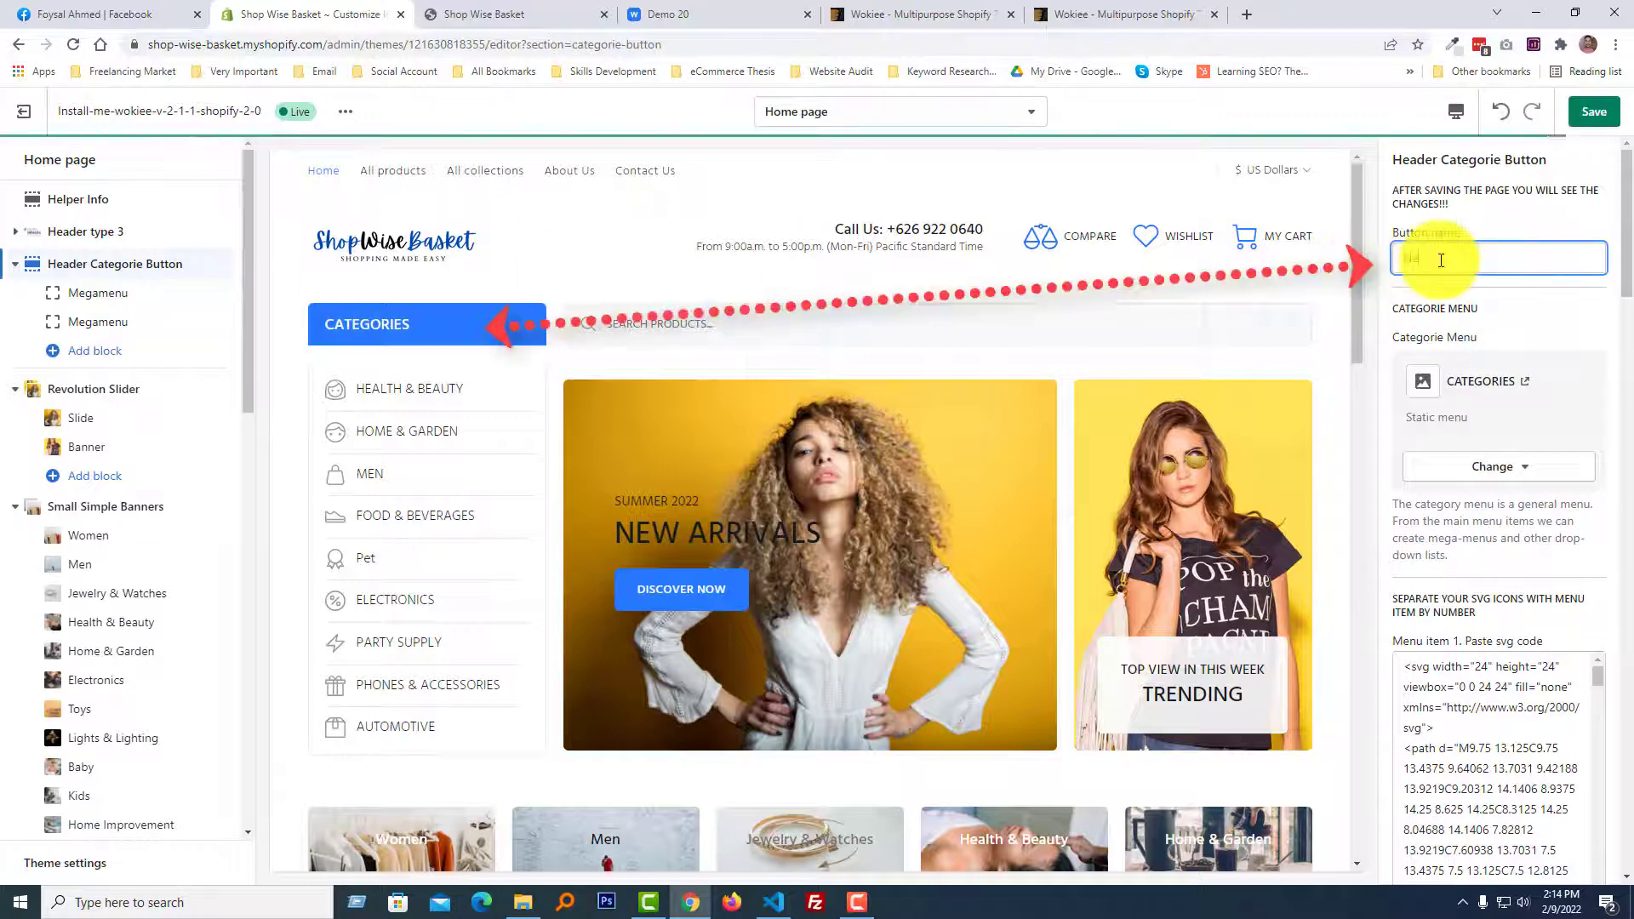
{"action": "type", "text": "w"}
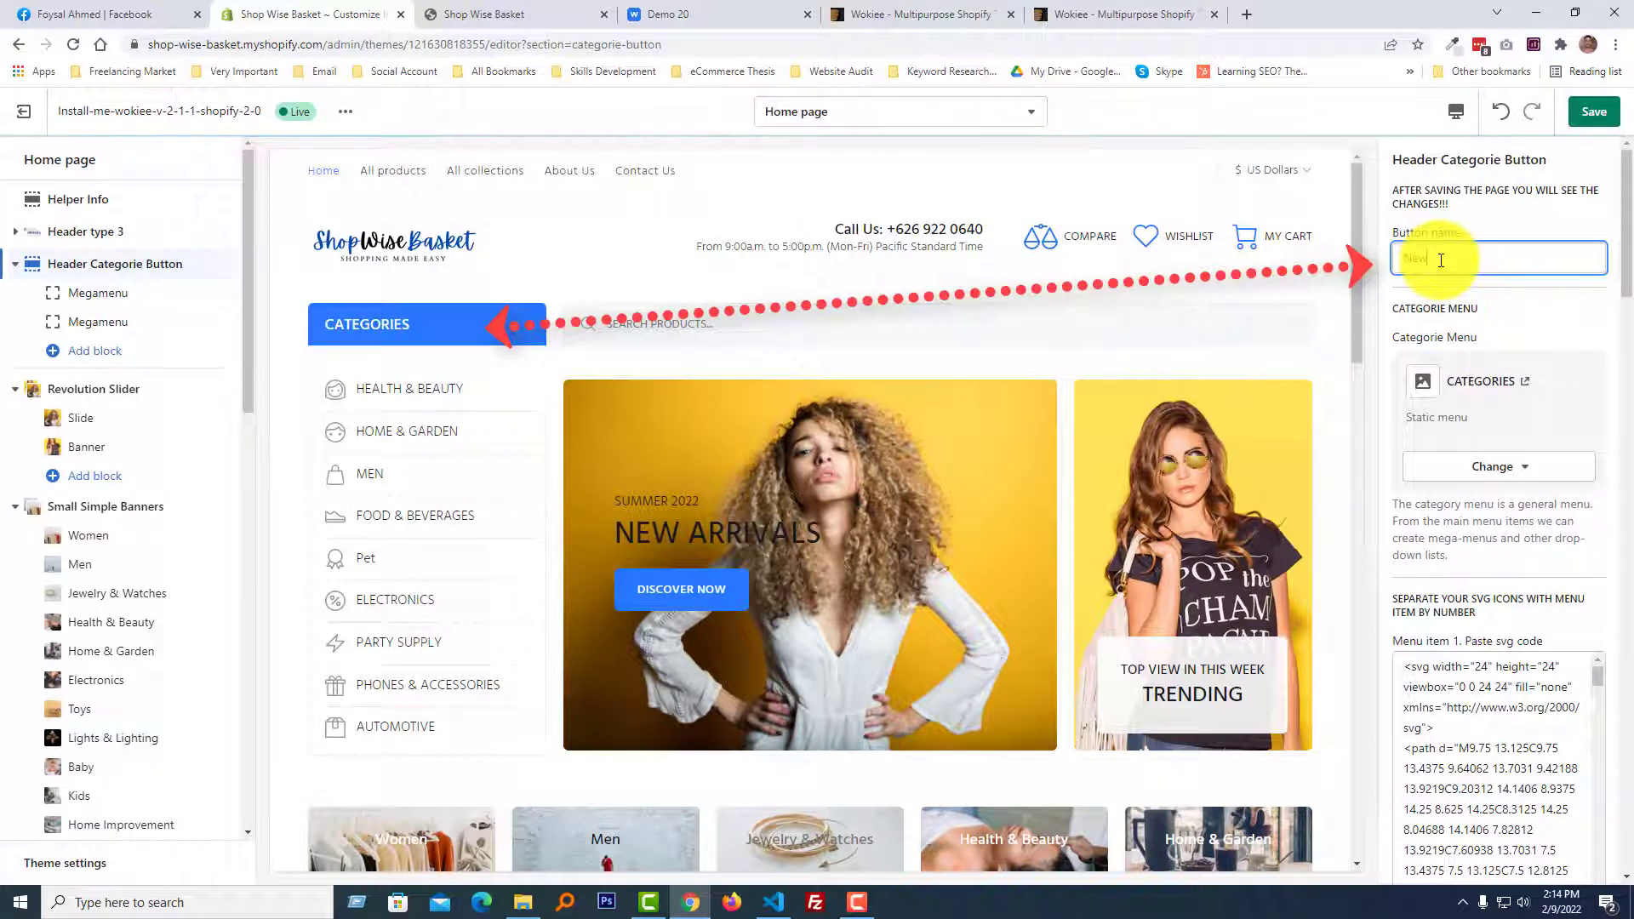
{"action": "type", "text": " CATEGORIES"}
{"action": "left_click", "coordinate": [1593, 114]}
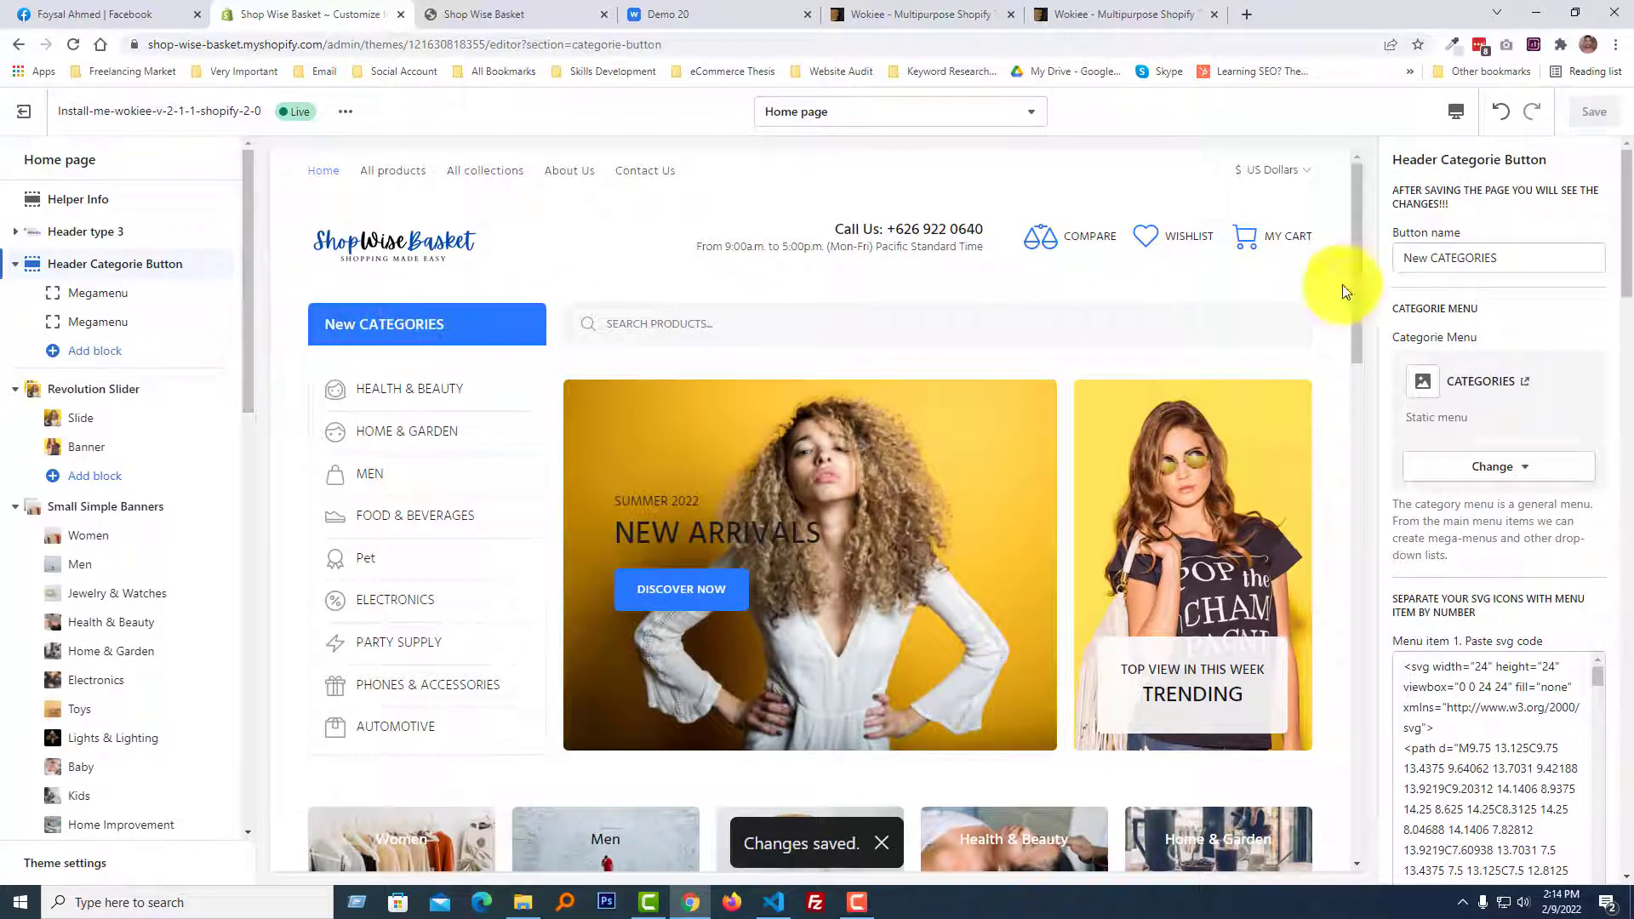
Restore the category button's name to "CATEGORIES" and save the theme.
{"action": "double_click", "coordinate": [1417, 257]}
{"action": "key", "text": "BackSpace"}
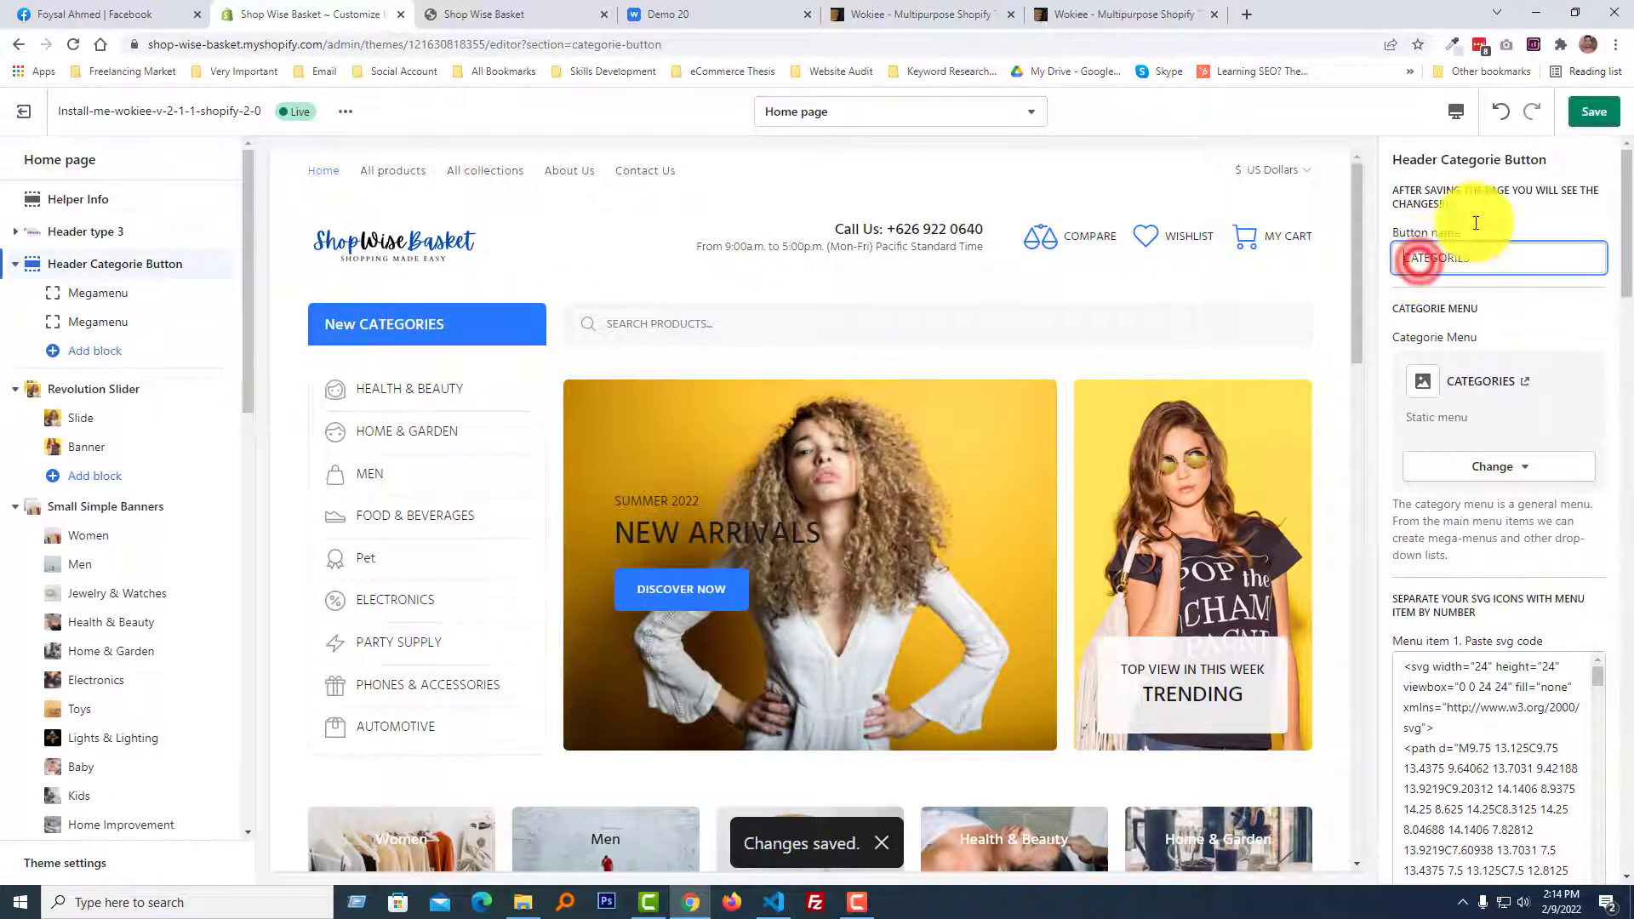
{"action": "left_click", "coordinate": [1594, 120]}
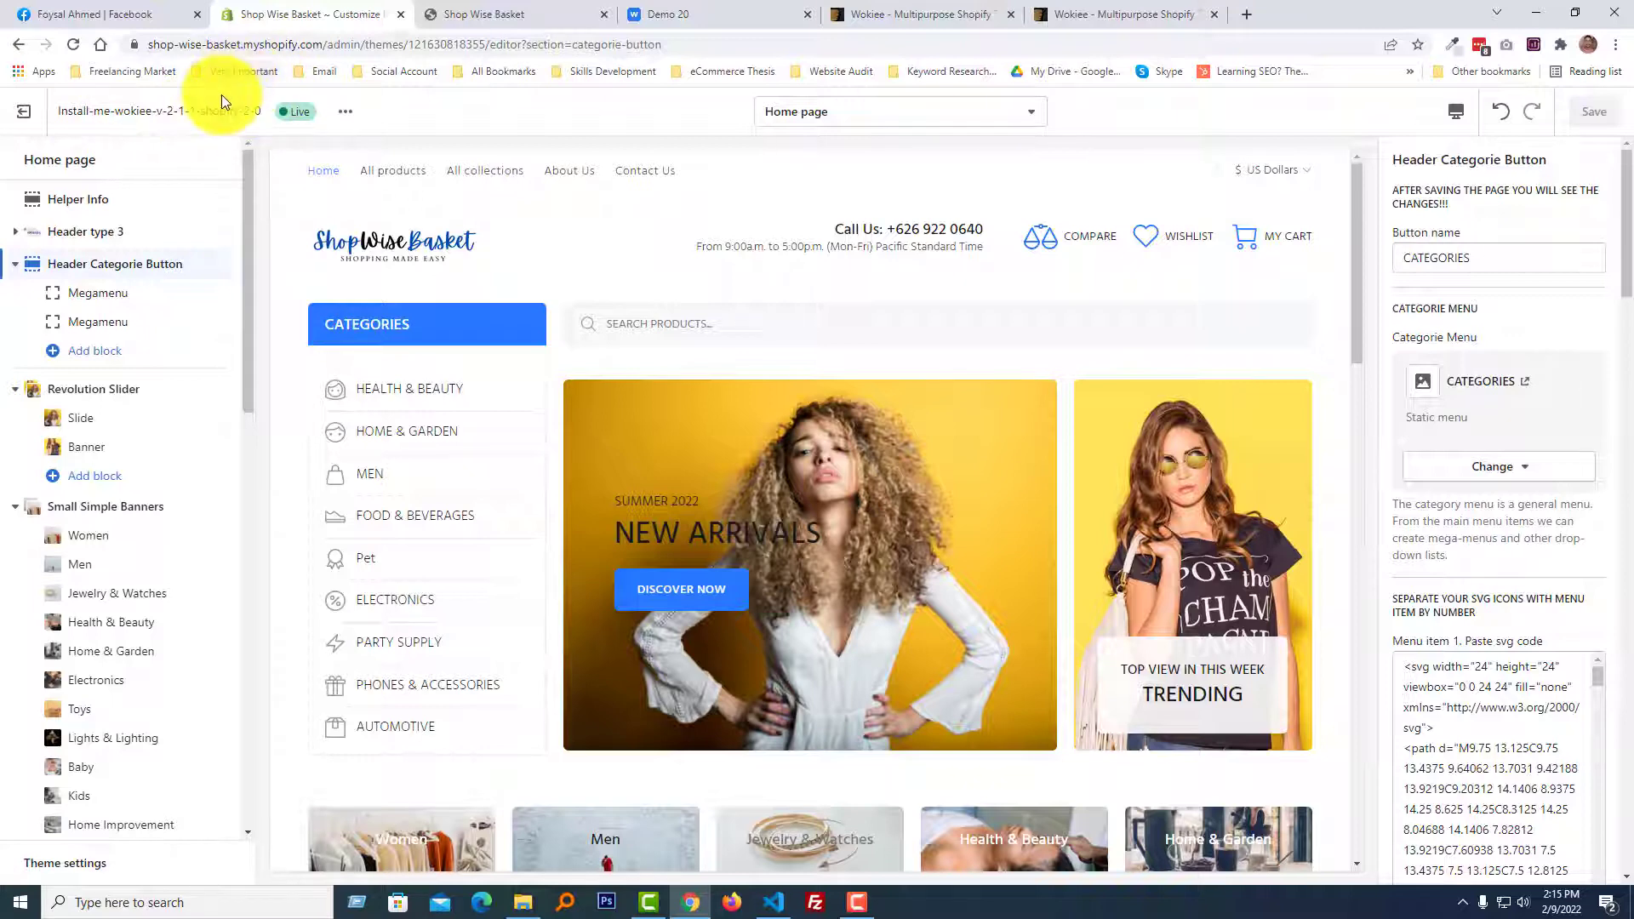
Open the store's admin in a separate browser tab and go to the online store's Navigation page.
{"action": "left_click_drag", "start_coordinate": [364, 44], "coordinate": [117, 52]}
{"action": "left_click_drag", "start_coordinate": [433, 54], "coordinate": [402, 44]}
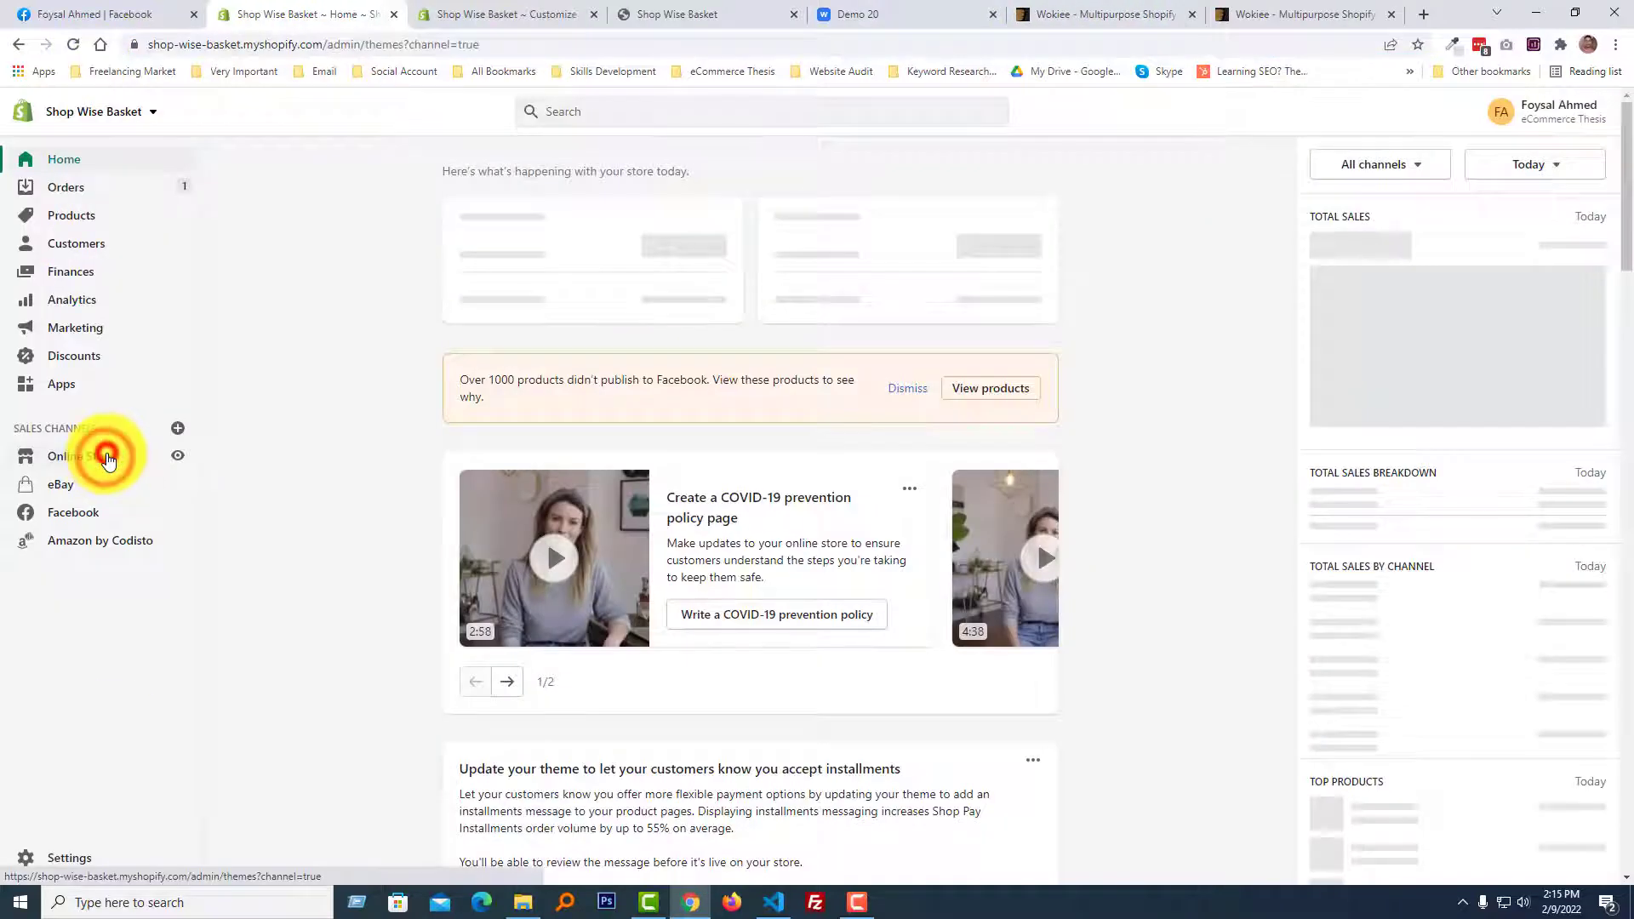
{"action": "left_click", "coordinate": [98, 456]}
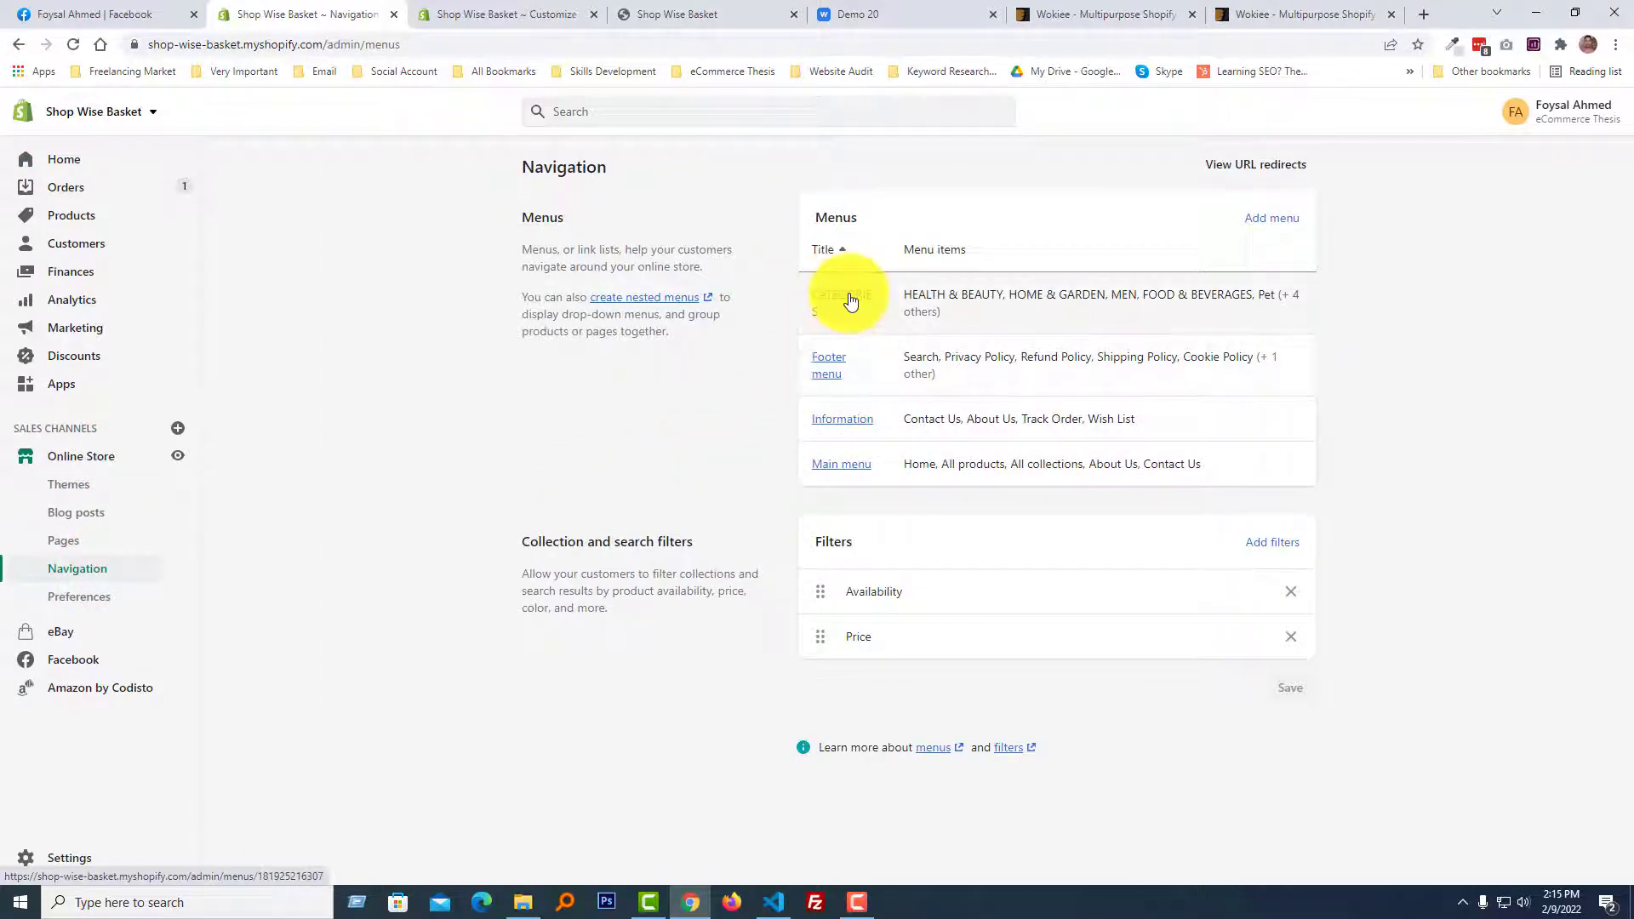
Compare the store's navigation menus with the Categorie Menu and menu item SVG settings in the theme editor.
{"action": "left_click", "coordinate": [507, 15]}
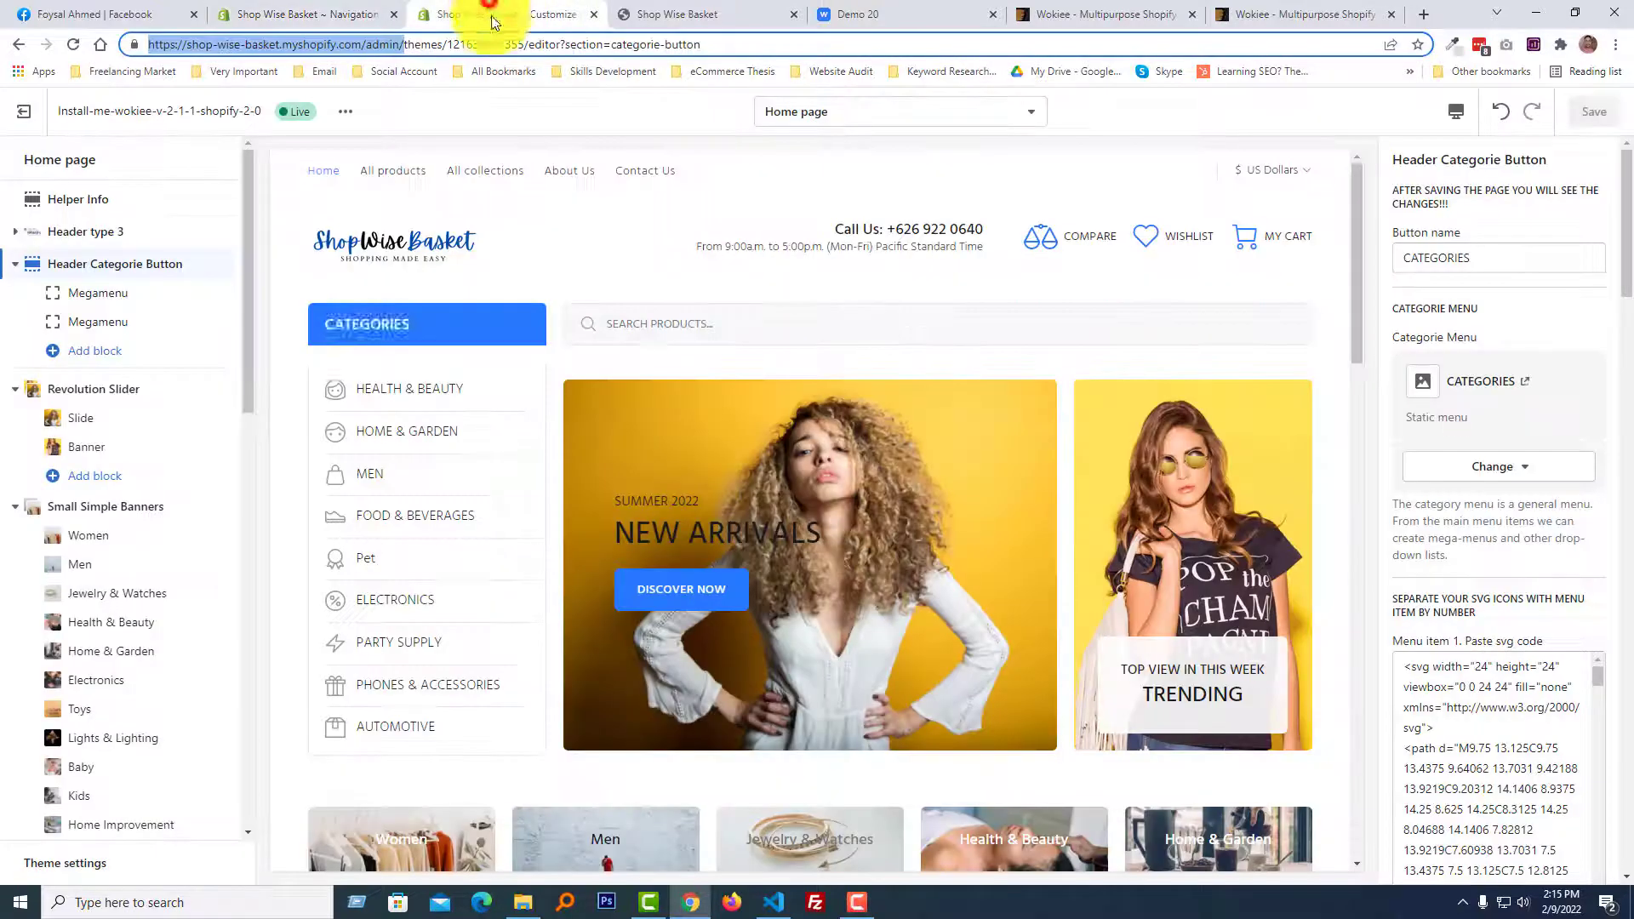
{"action": "left_click", "coordinate": [286, 7]}
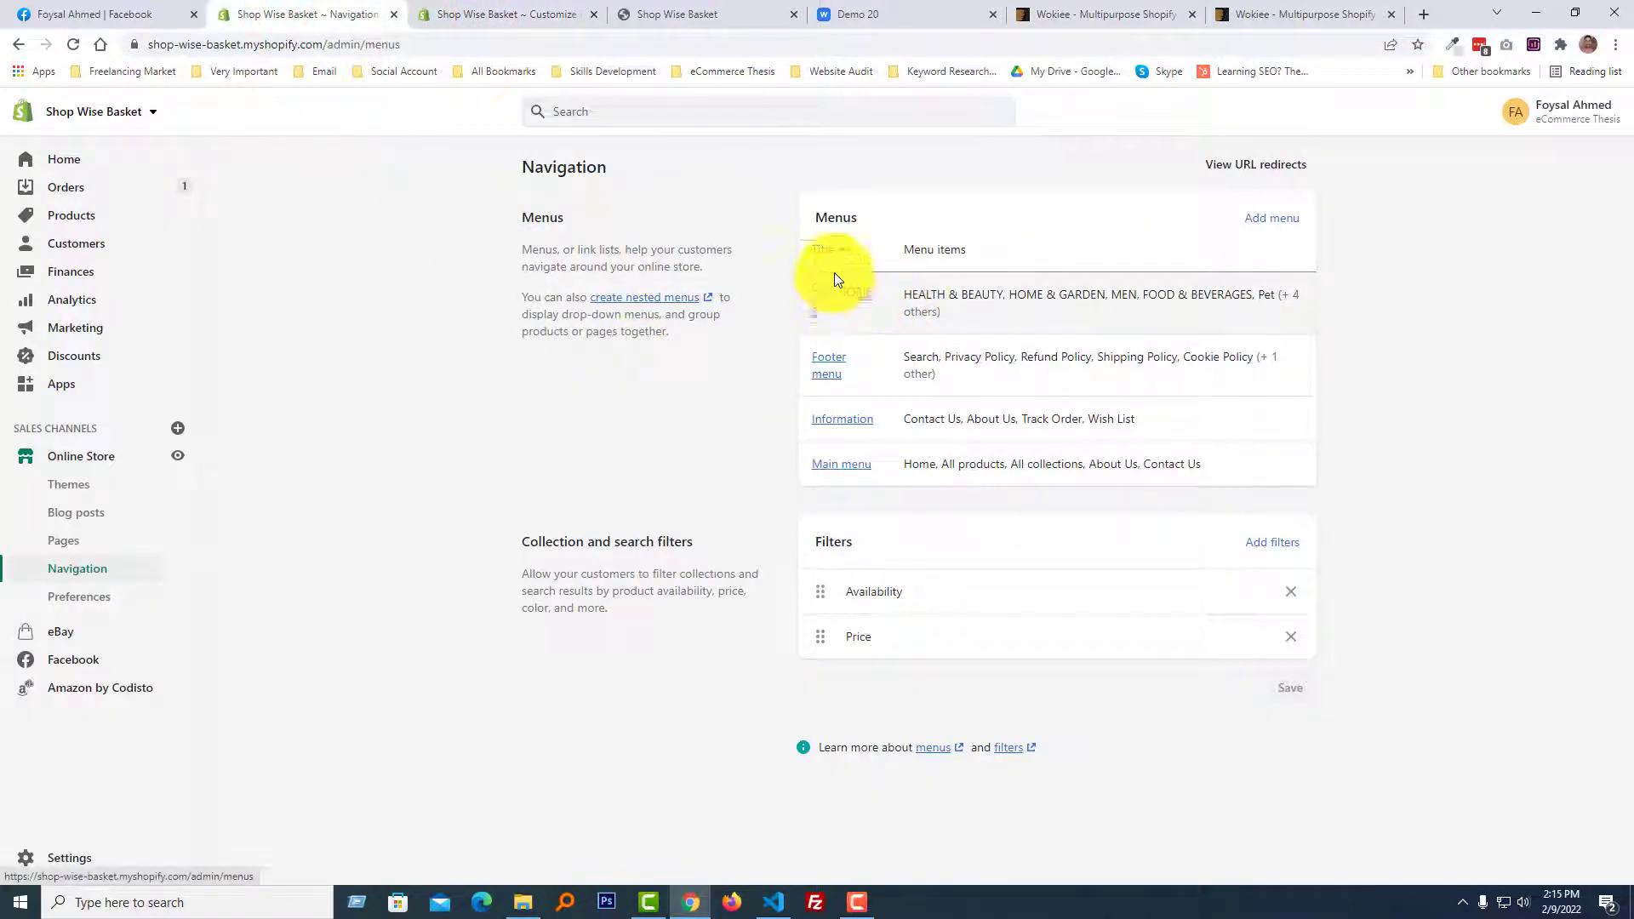
{"action": "left_click", "coordinate": [490, 12]}
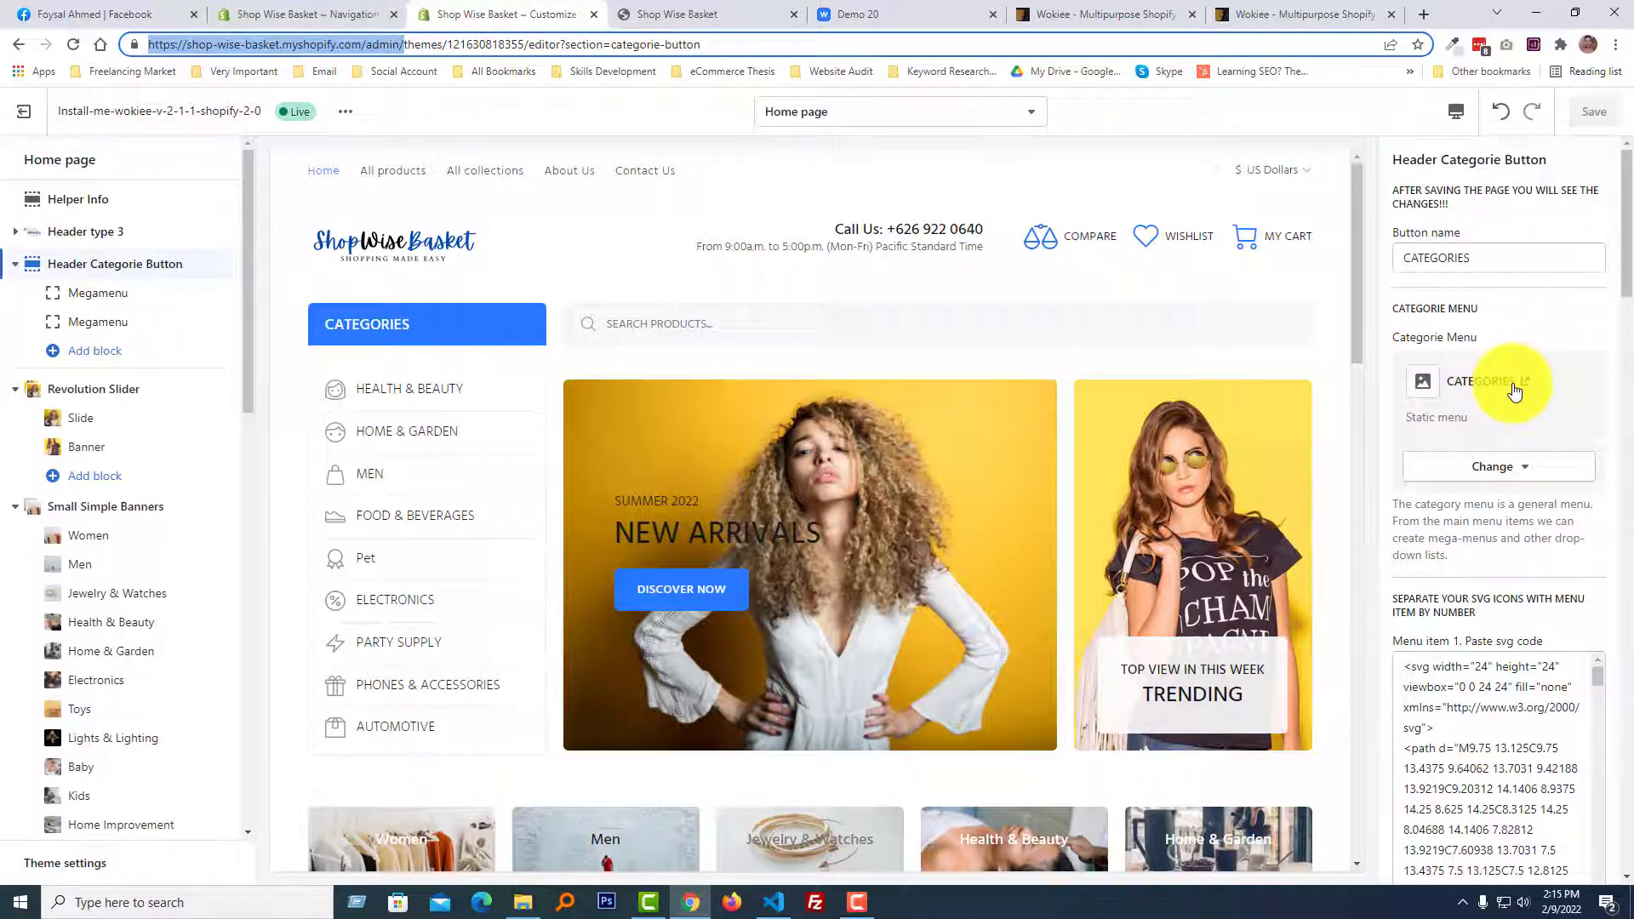
{"action": "scroll", "coordinate": [1514, 390], "scroll_direction": "down", "scroll_amount": 1}
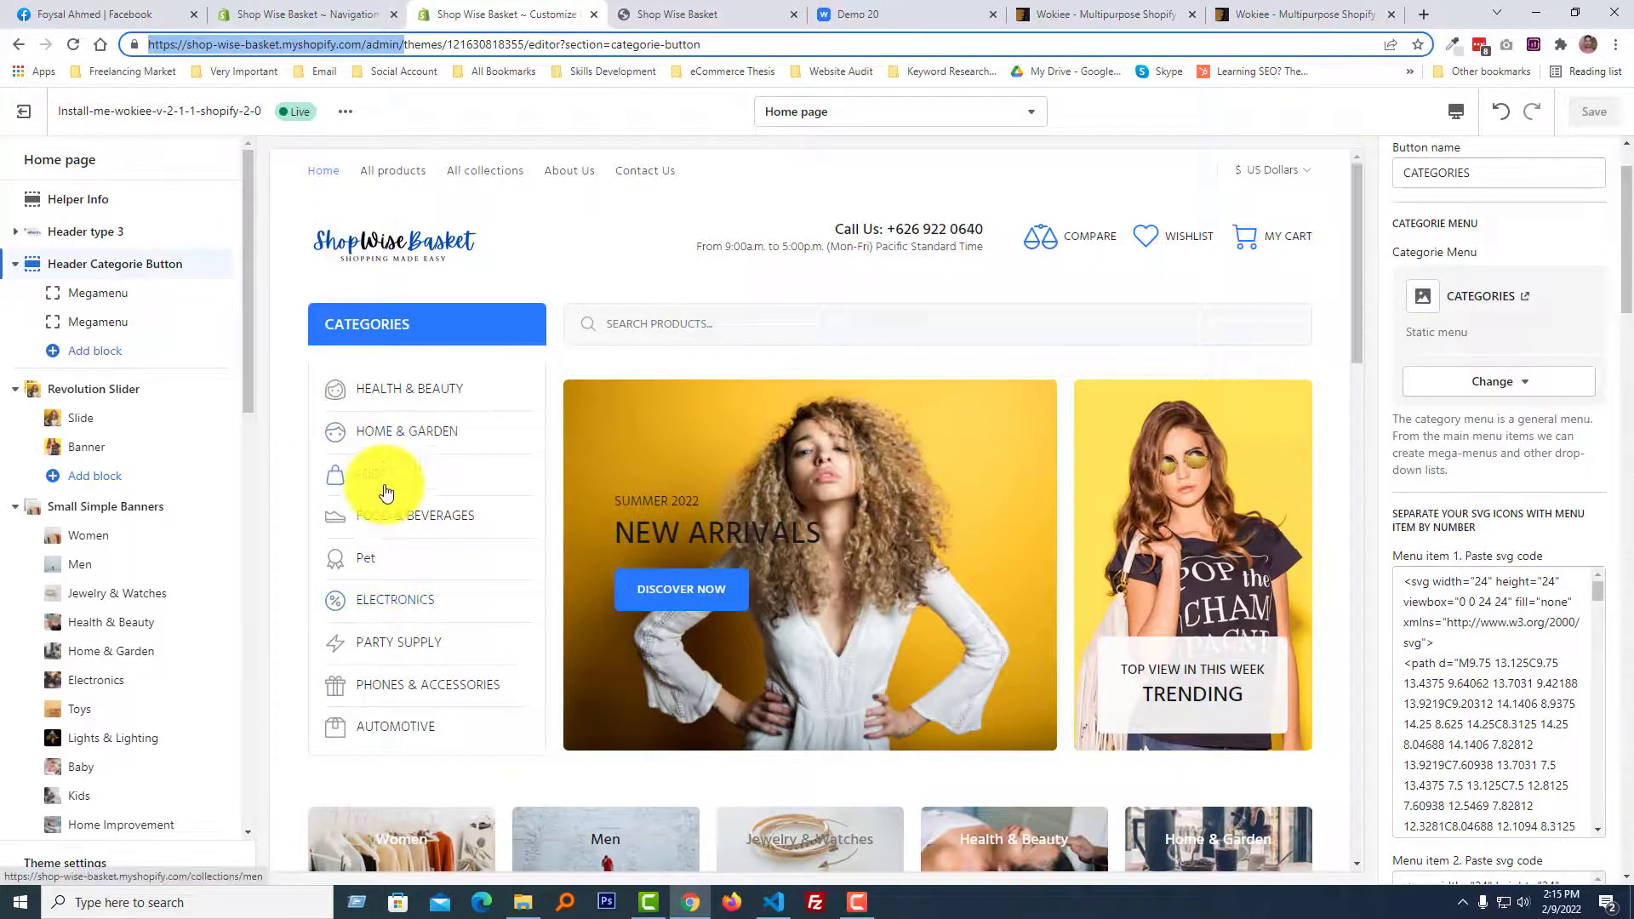
Open the CATEGORIES menu from Navigation to check its items and return to the theme editor.
{"action": "left_click", "coordinate": [336, 14]}
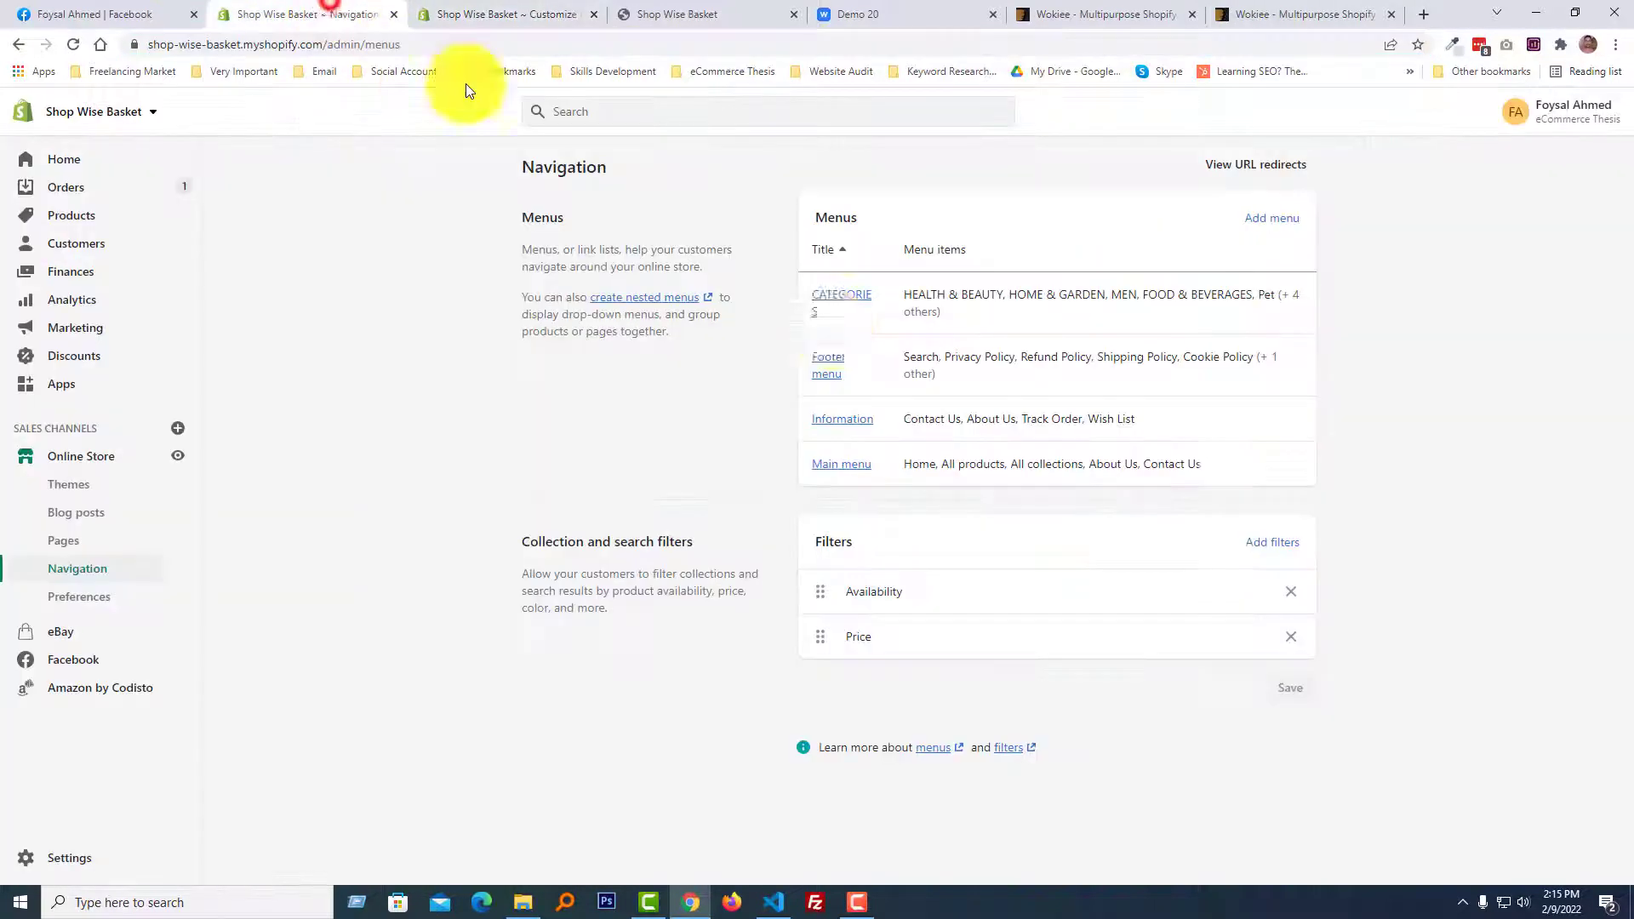
{"action": "left_click", "coordinate": [849, 300]}
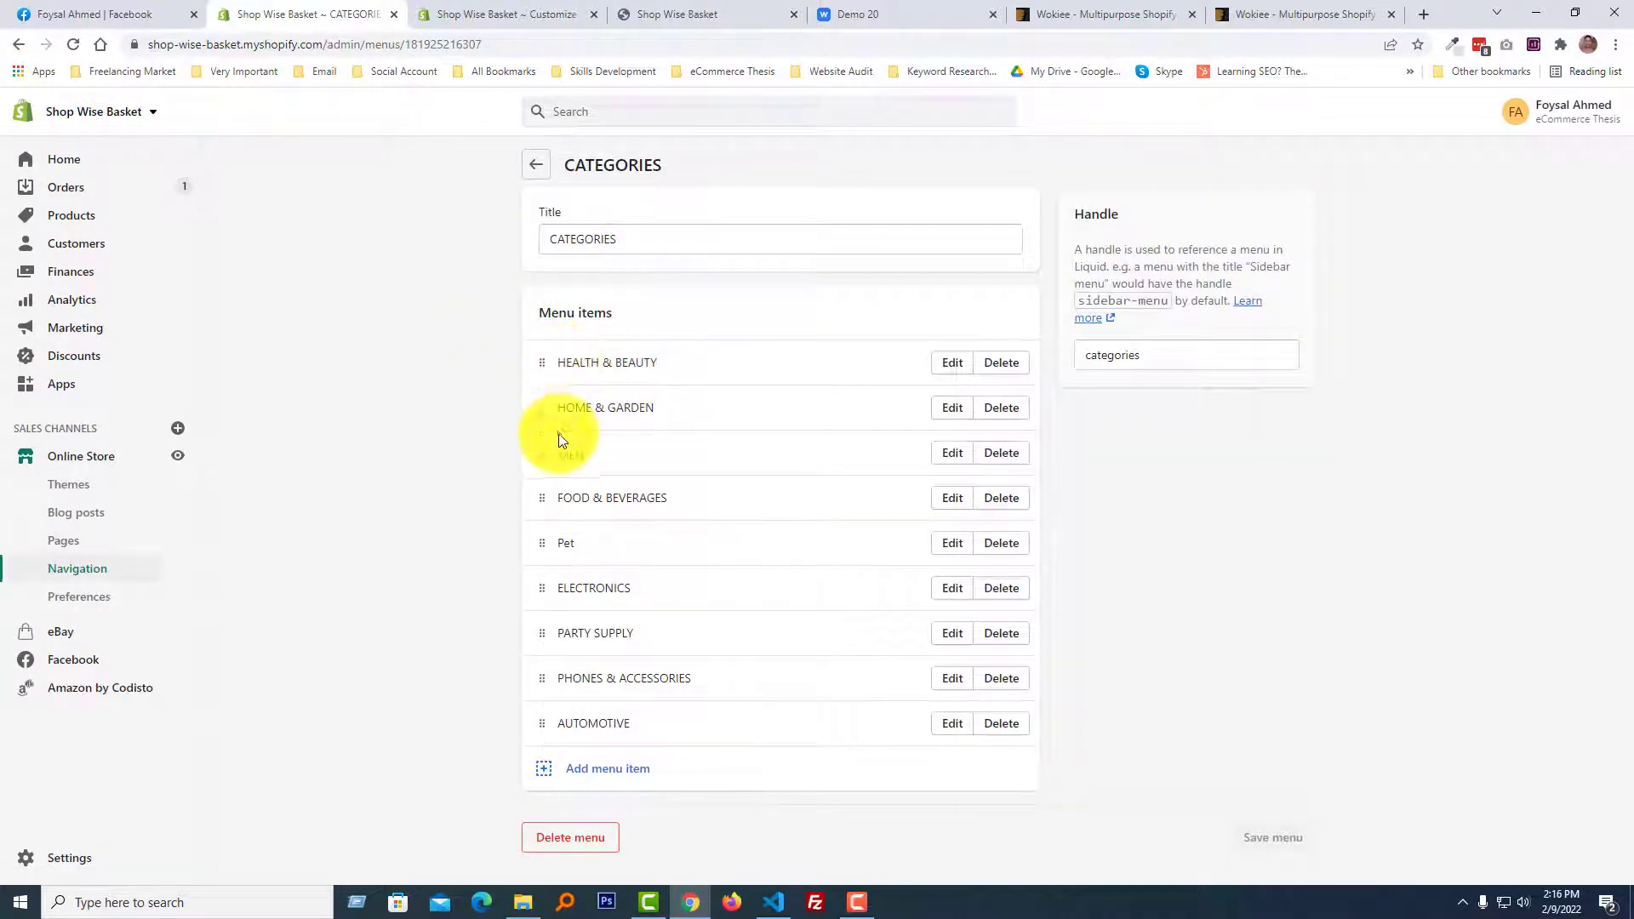
{"action": "left_click", "coordinate": [489, 14]}
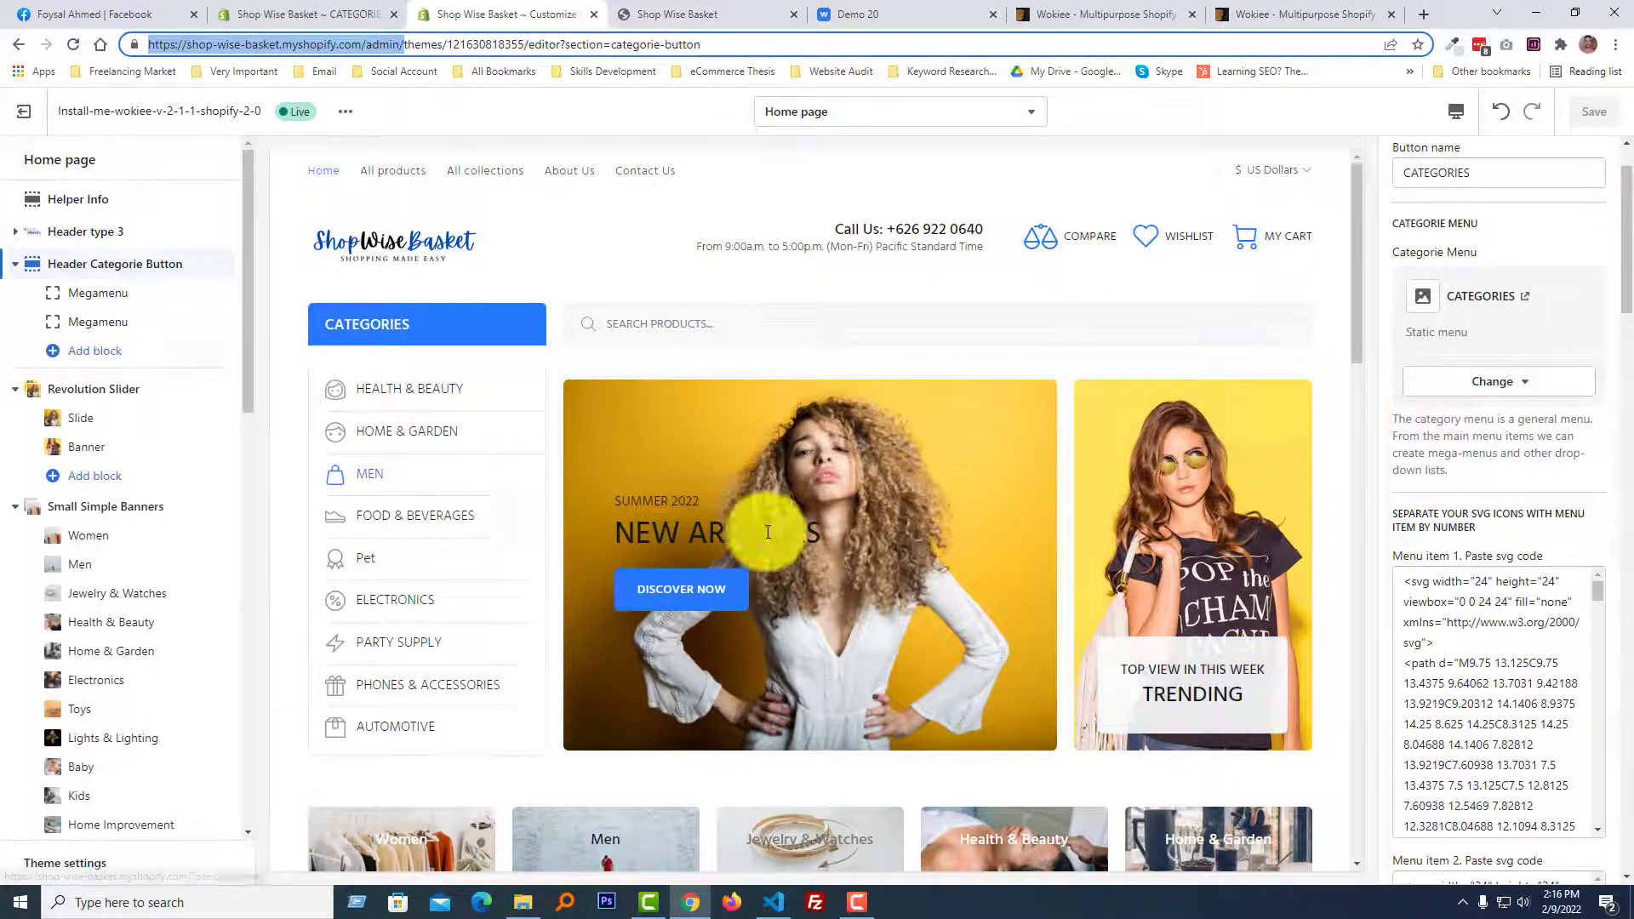
Examine the SVG code fields for menu items 1 to 12 and compare them with the category list icons in the preview.
{"action": "scroll", "coordinate": [1454, 346], "scroll_direction": "down", "scroll_amount": 3}
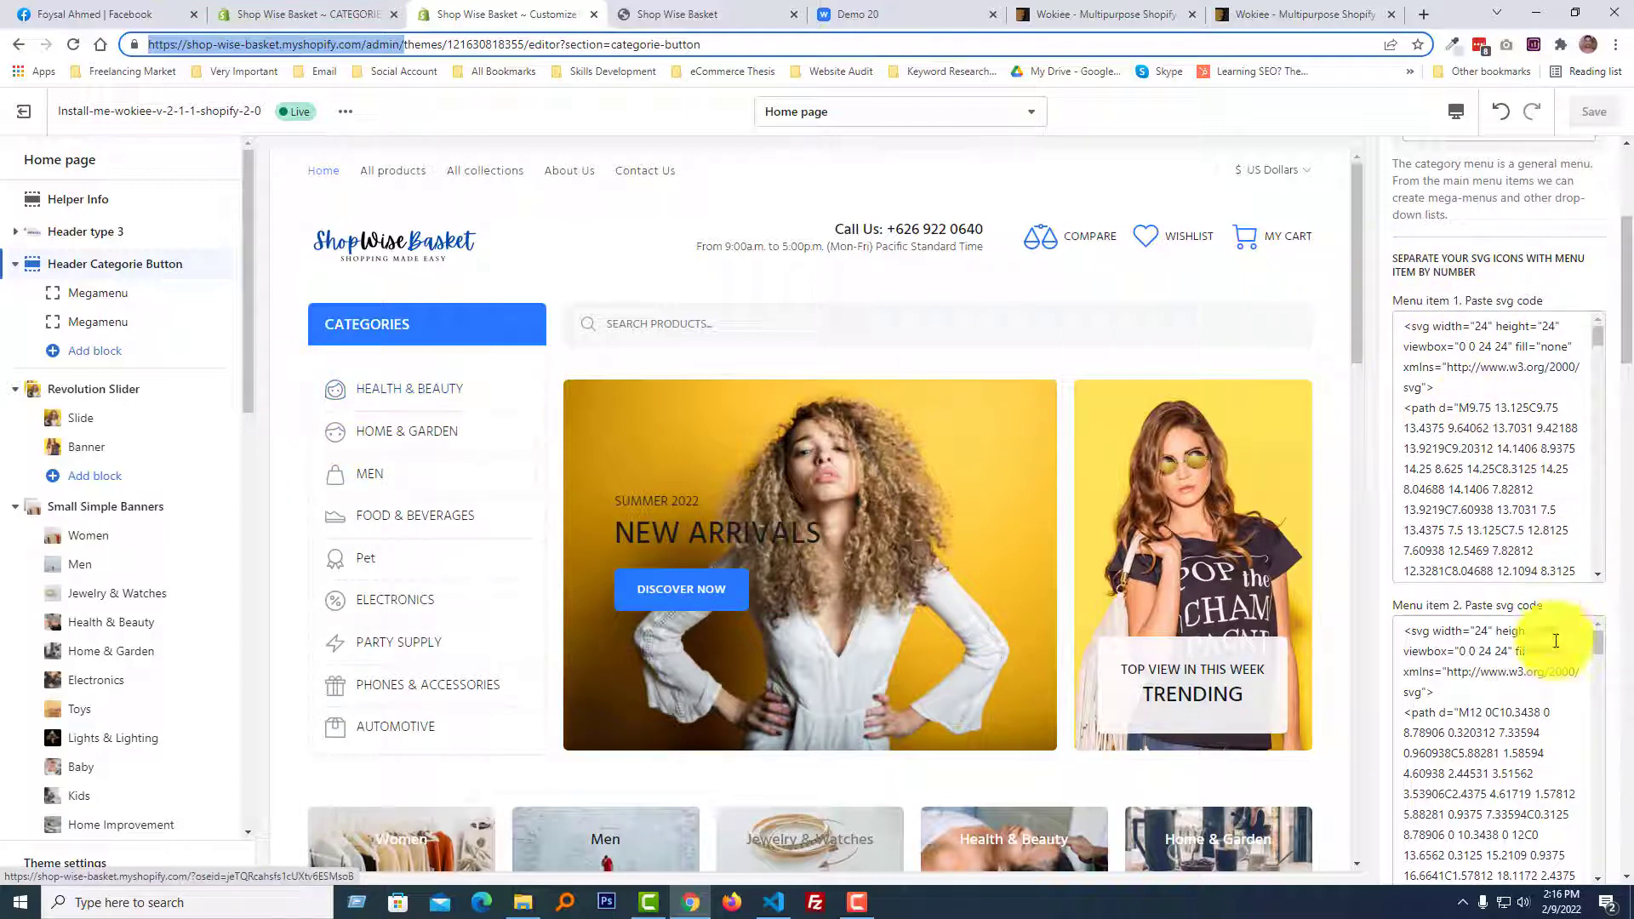
{"action": "scroll", "coordinate": [1524, 634], "scroll_direction": "down", "scroll_amount": 2}
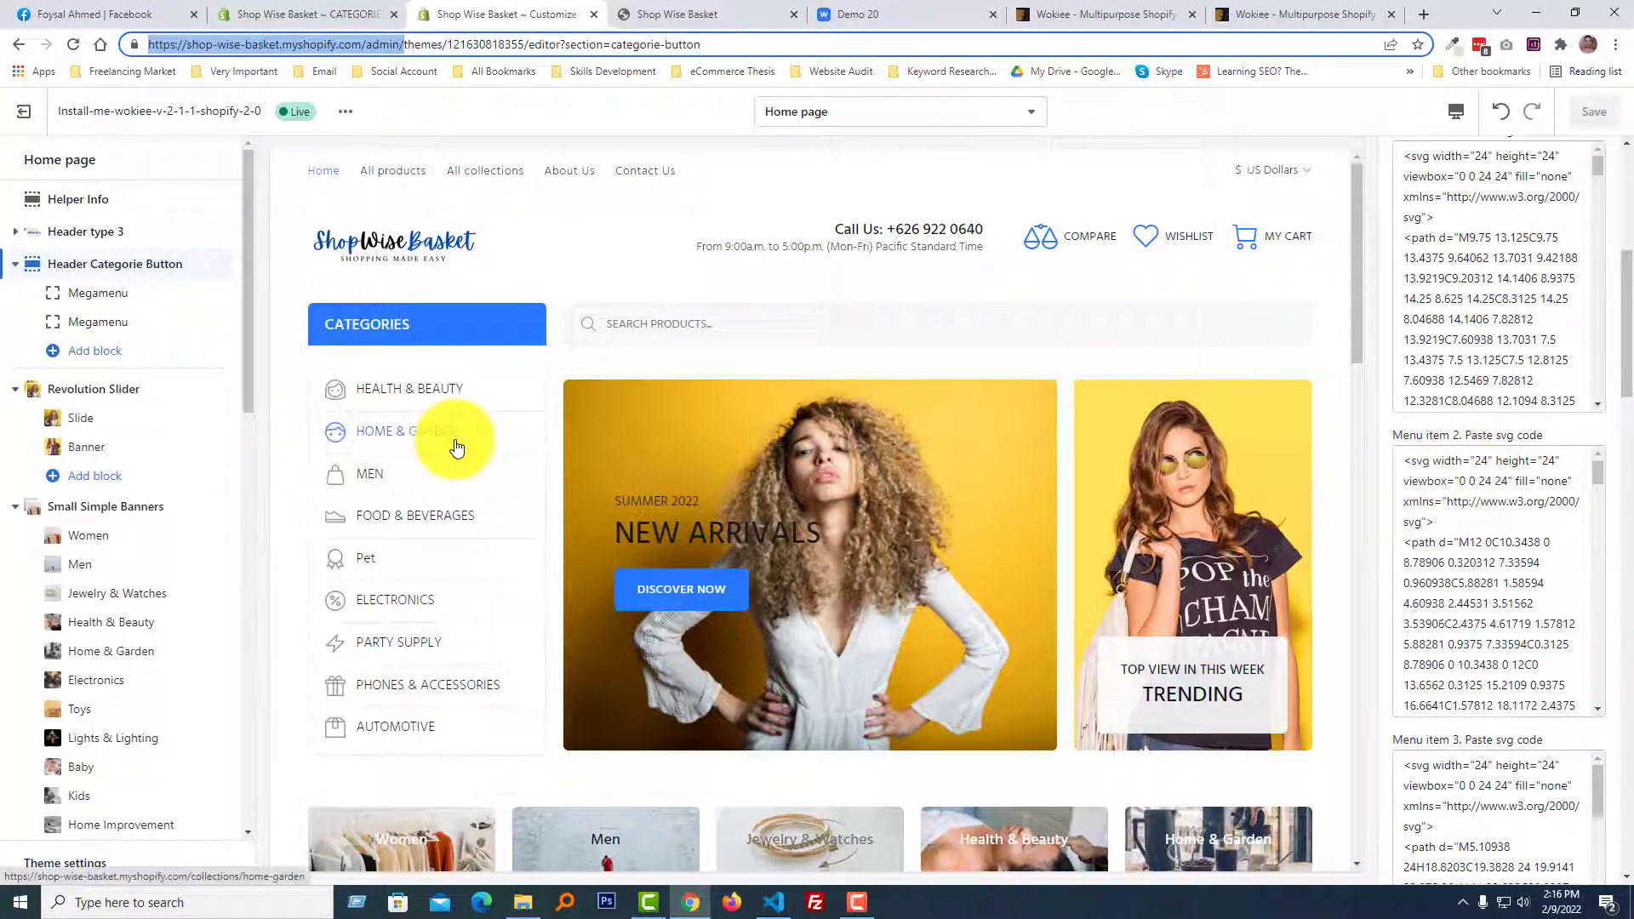
{"action": "scroll", "coordinate": [1551, 627], "scroll_direction": "down", "scroll_amount": 3}
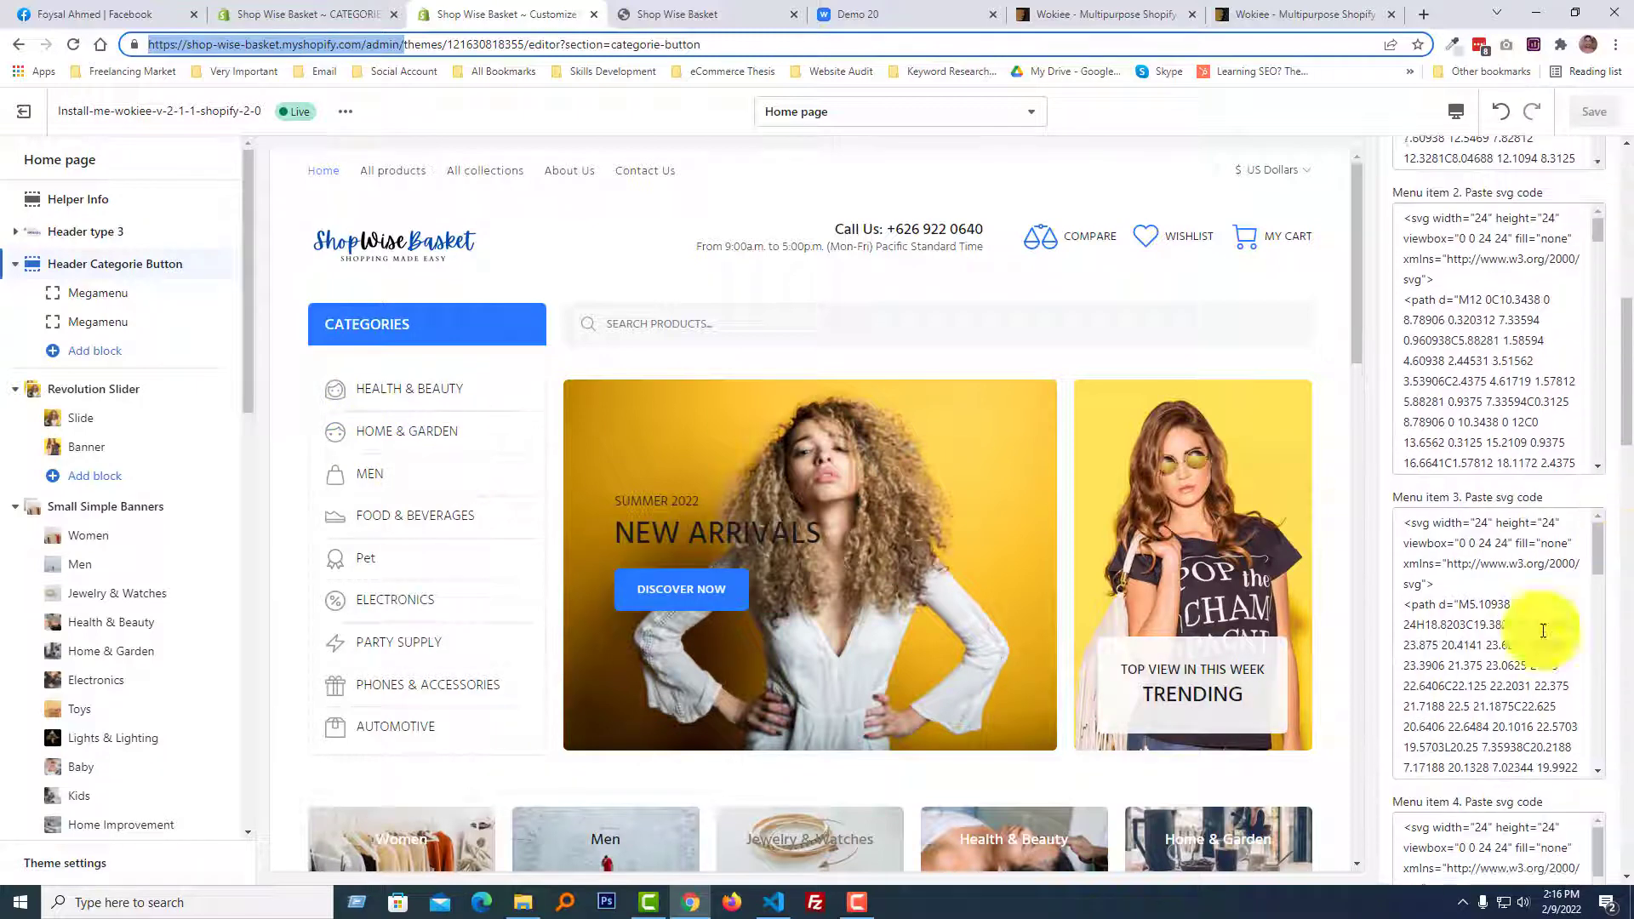
{"action": "scroll", "coordinate": [1437, 683], "scroll_direction": "down", "scroll_amount": 3}
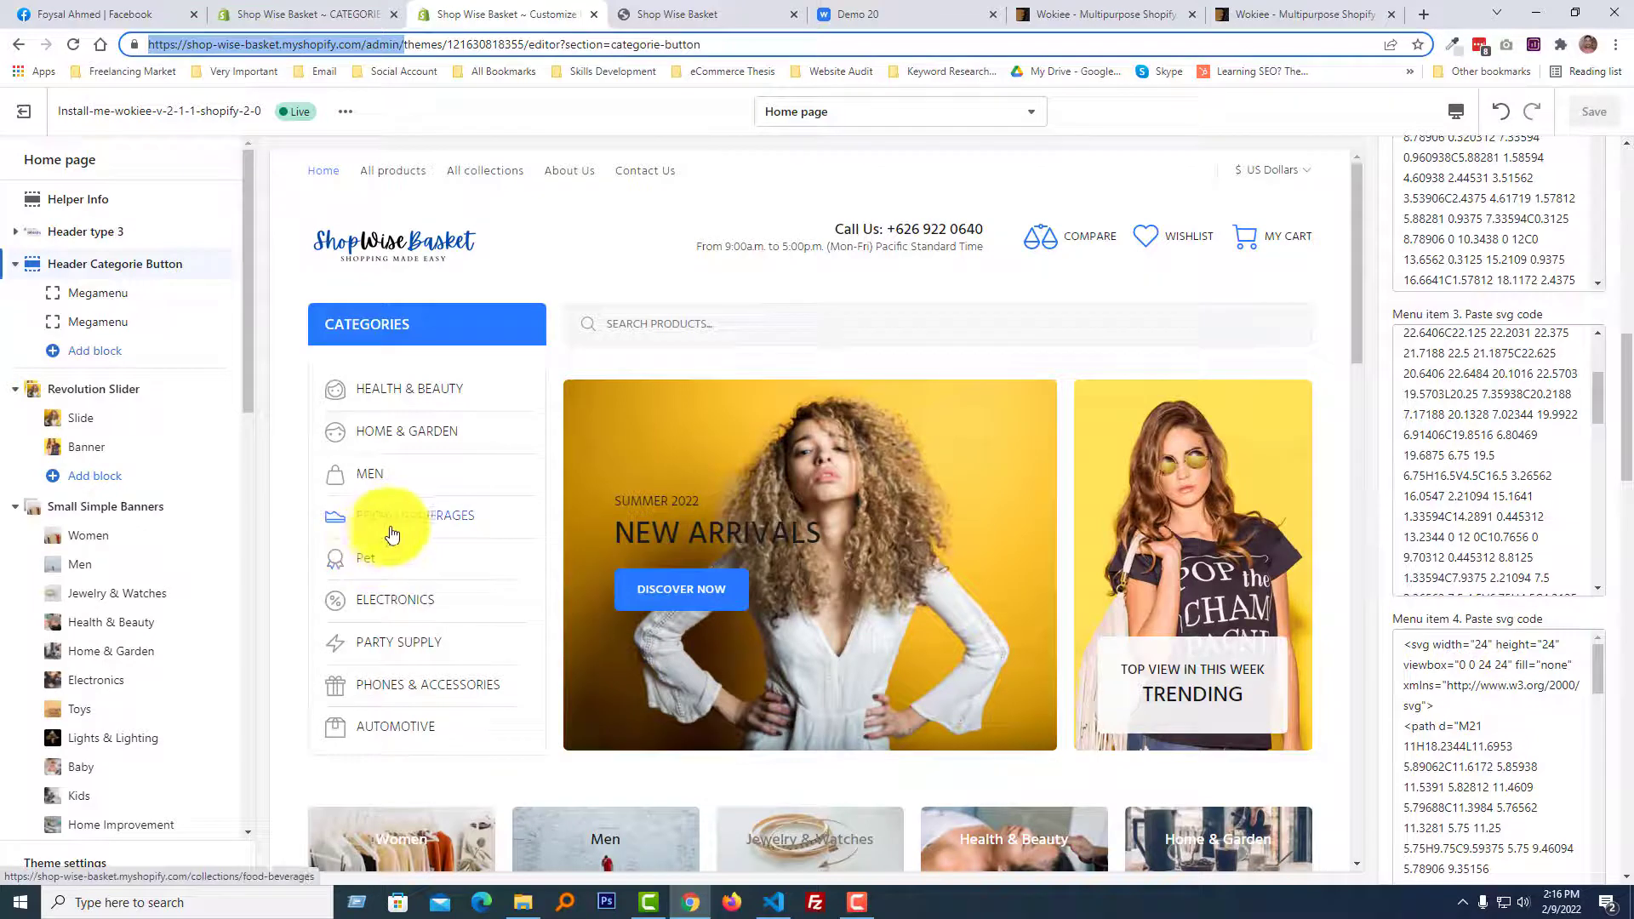
{"action": "scroll", "coordinate": [1558, 664], "scroll_direction": "down", "scroll_amount": 4}
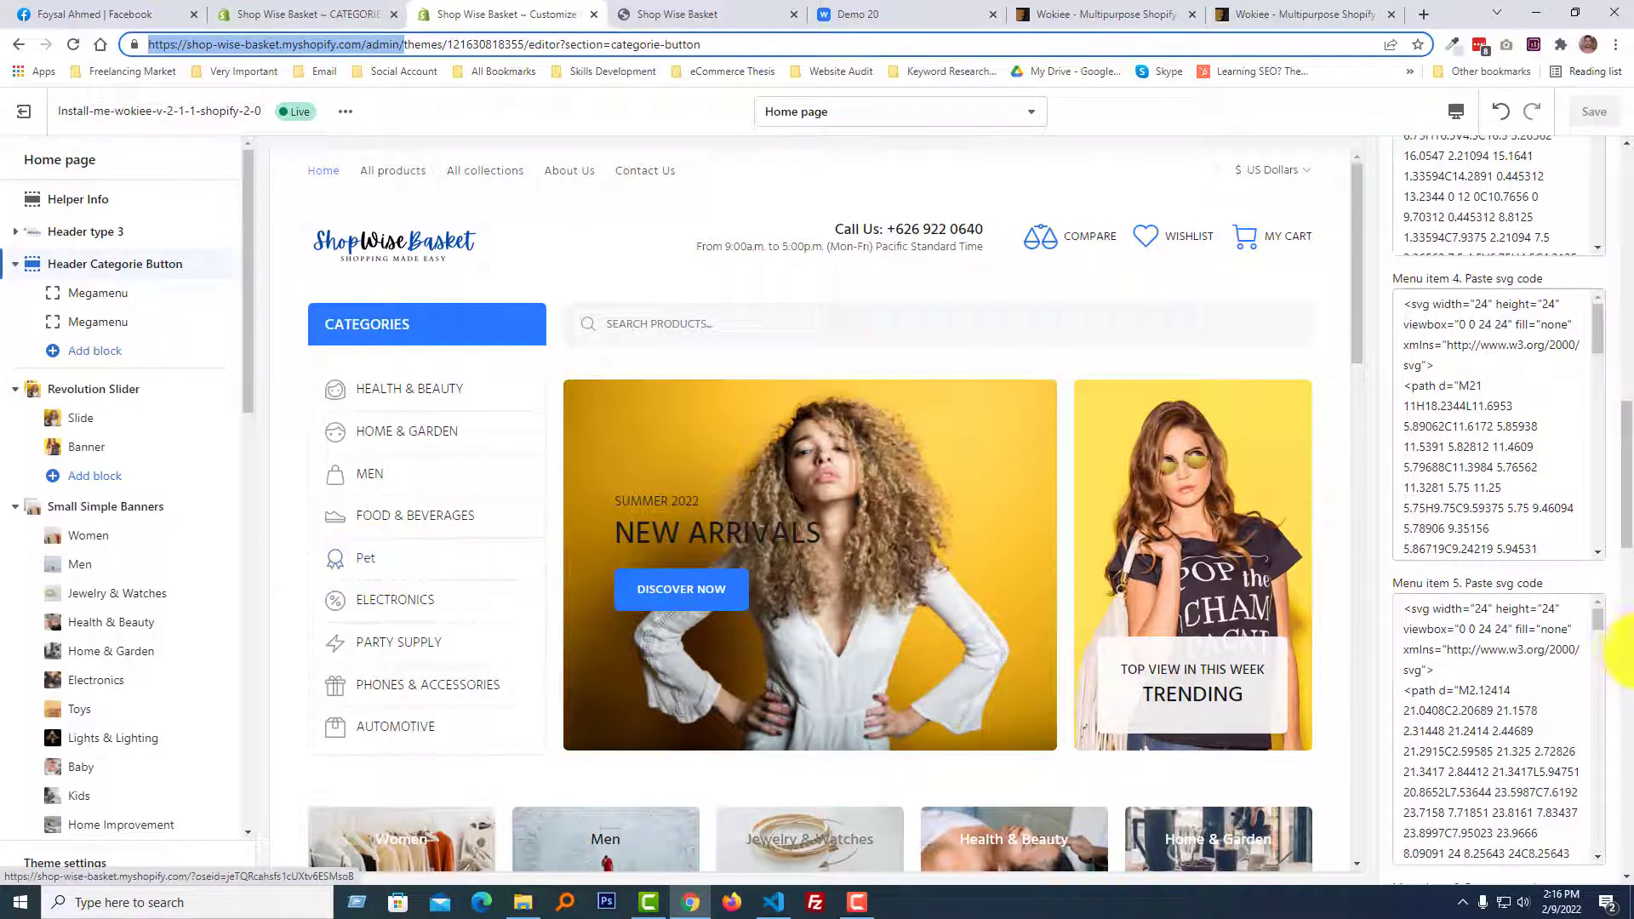
{"action": "scroll", "coordinate": [1606, 656], "scroll_direction": "down", "scroll_amount": 15}
{"action": "scroll", "coordinate": [1609, 674], "scroll_direction": "down", "scroll_amount": 2}
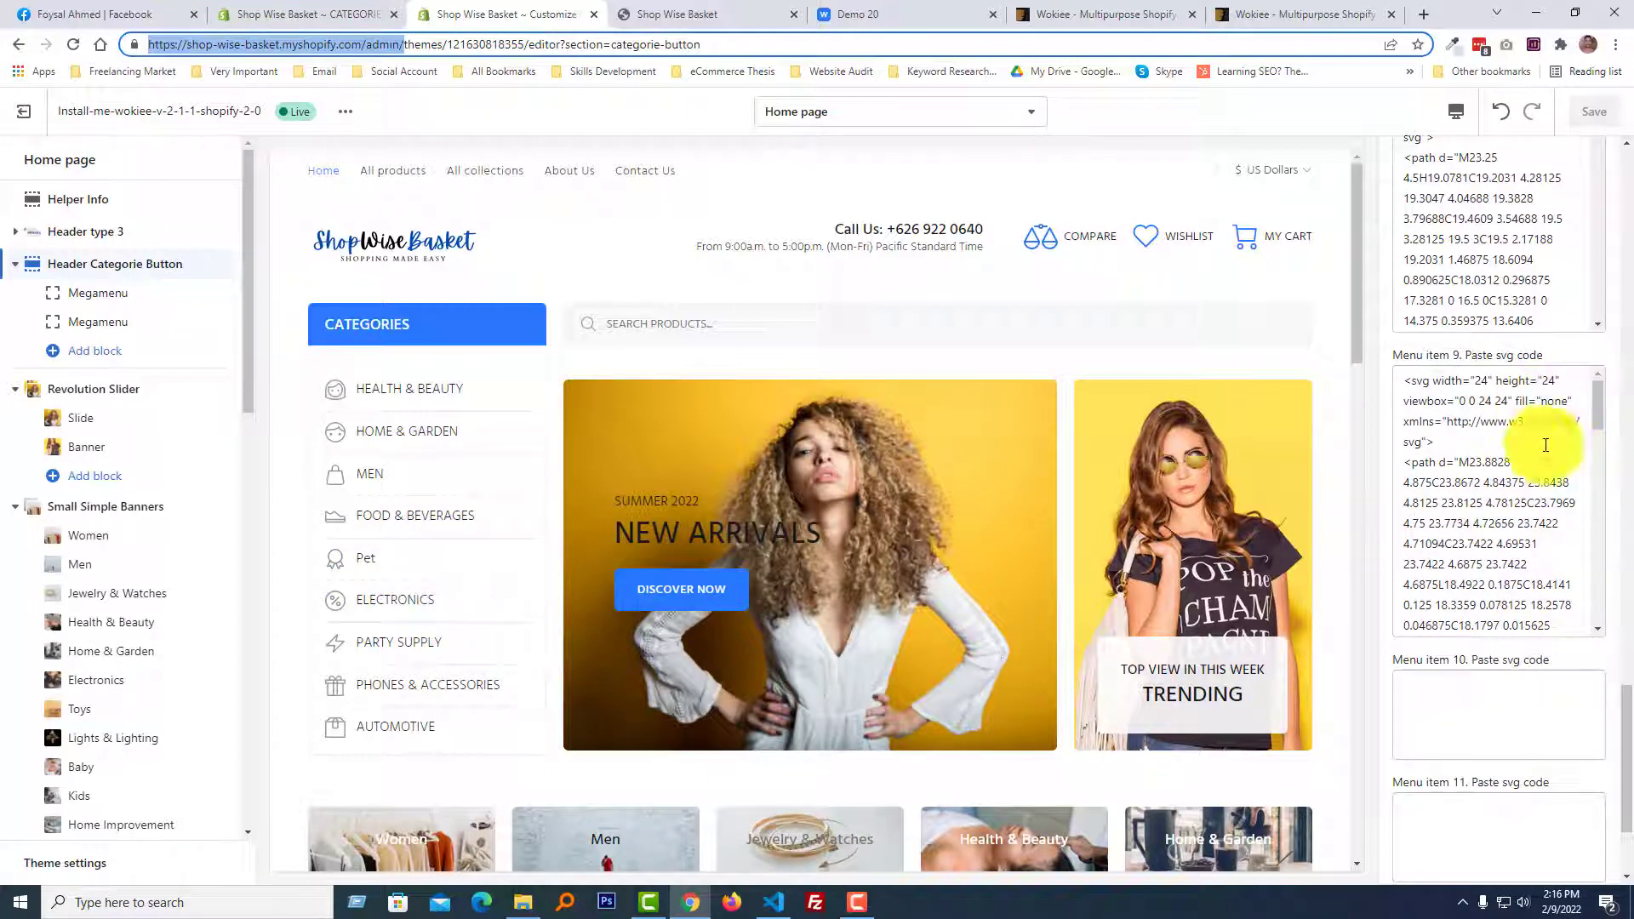
{"action": "scroll", "coordinate": [1484, 621], "scroll_direction": "down", "scroll_amount": 2}
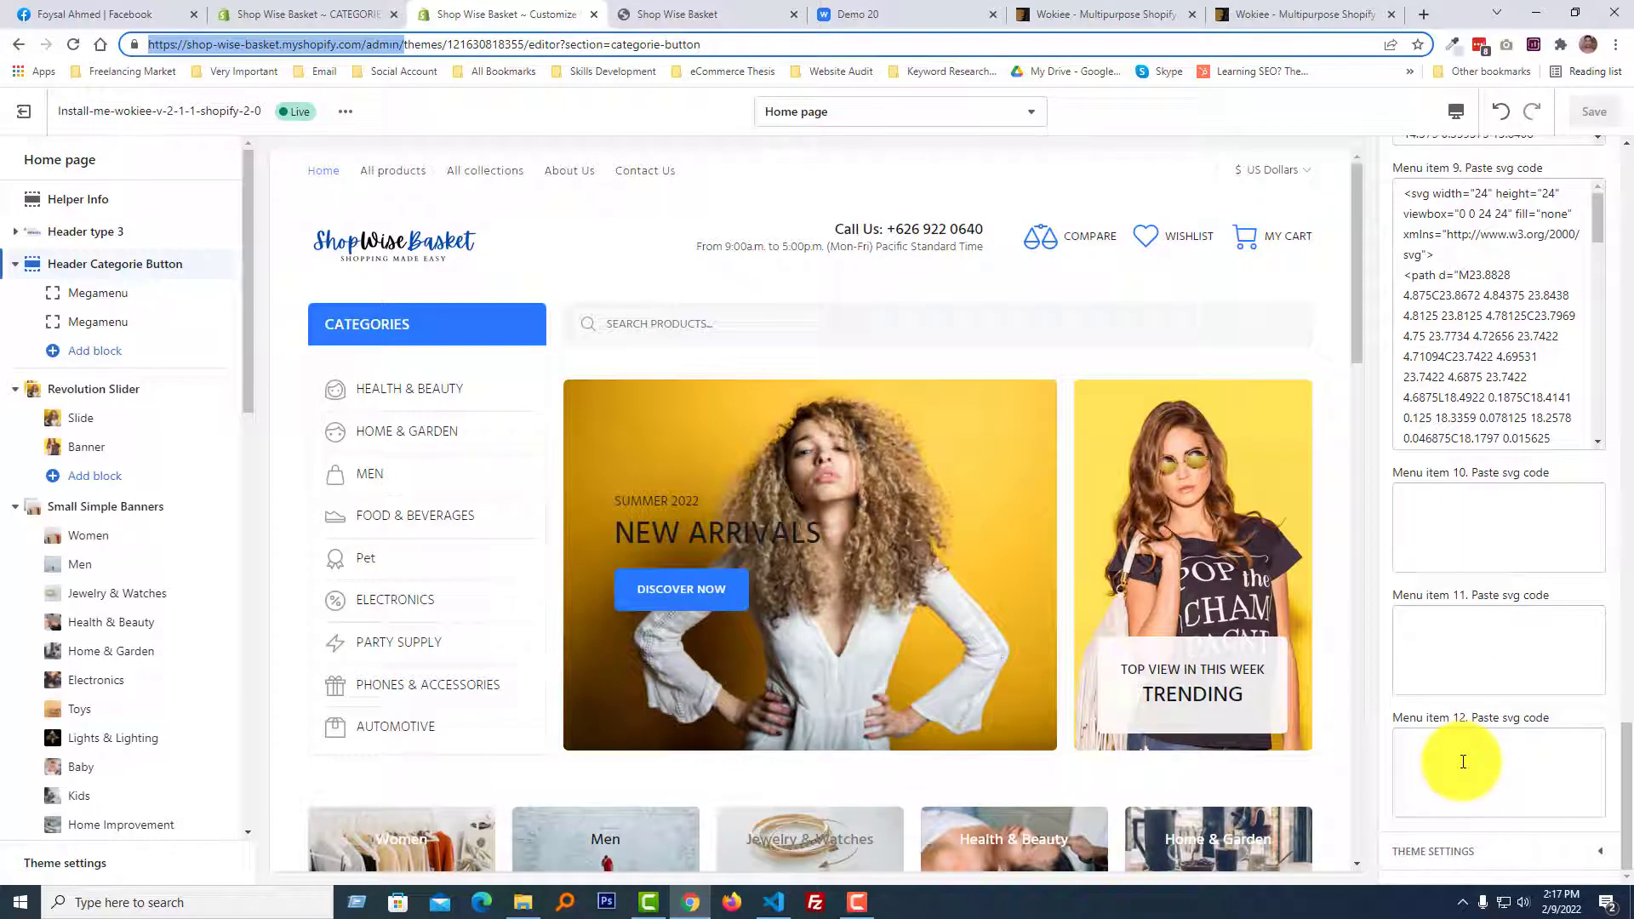
{"action": "scroll", "coordinate": [1623, 617], "scroll_direction": "up", "scroll_amount": 4}
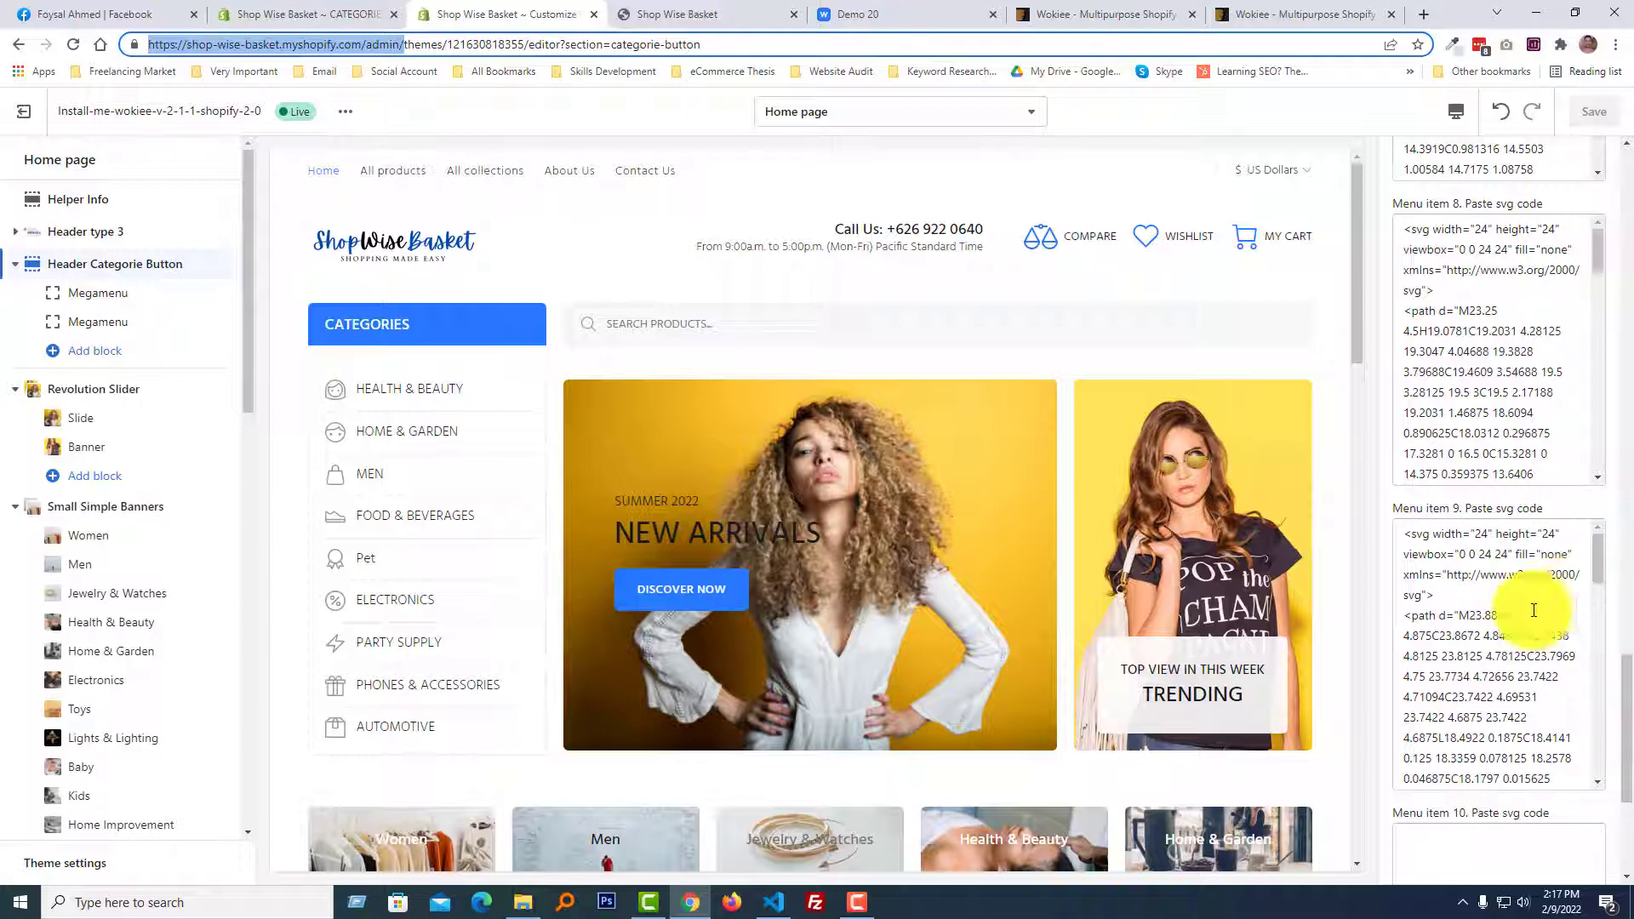
{"action": "scroll", "coordinate": [1534, 611], "scroll_direction": "up", "scroll_amount": 10}
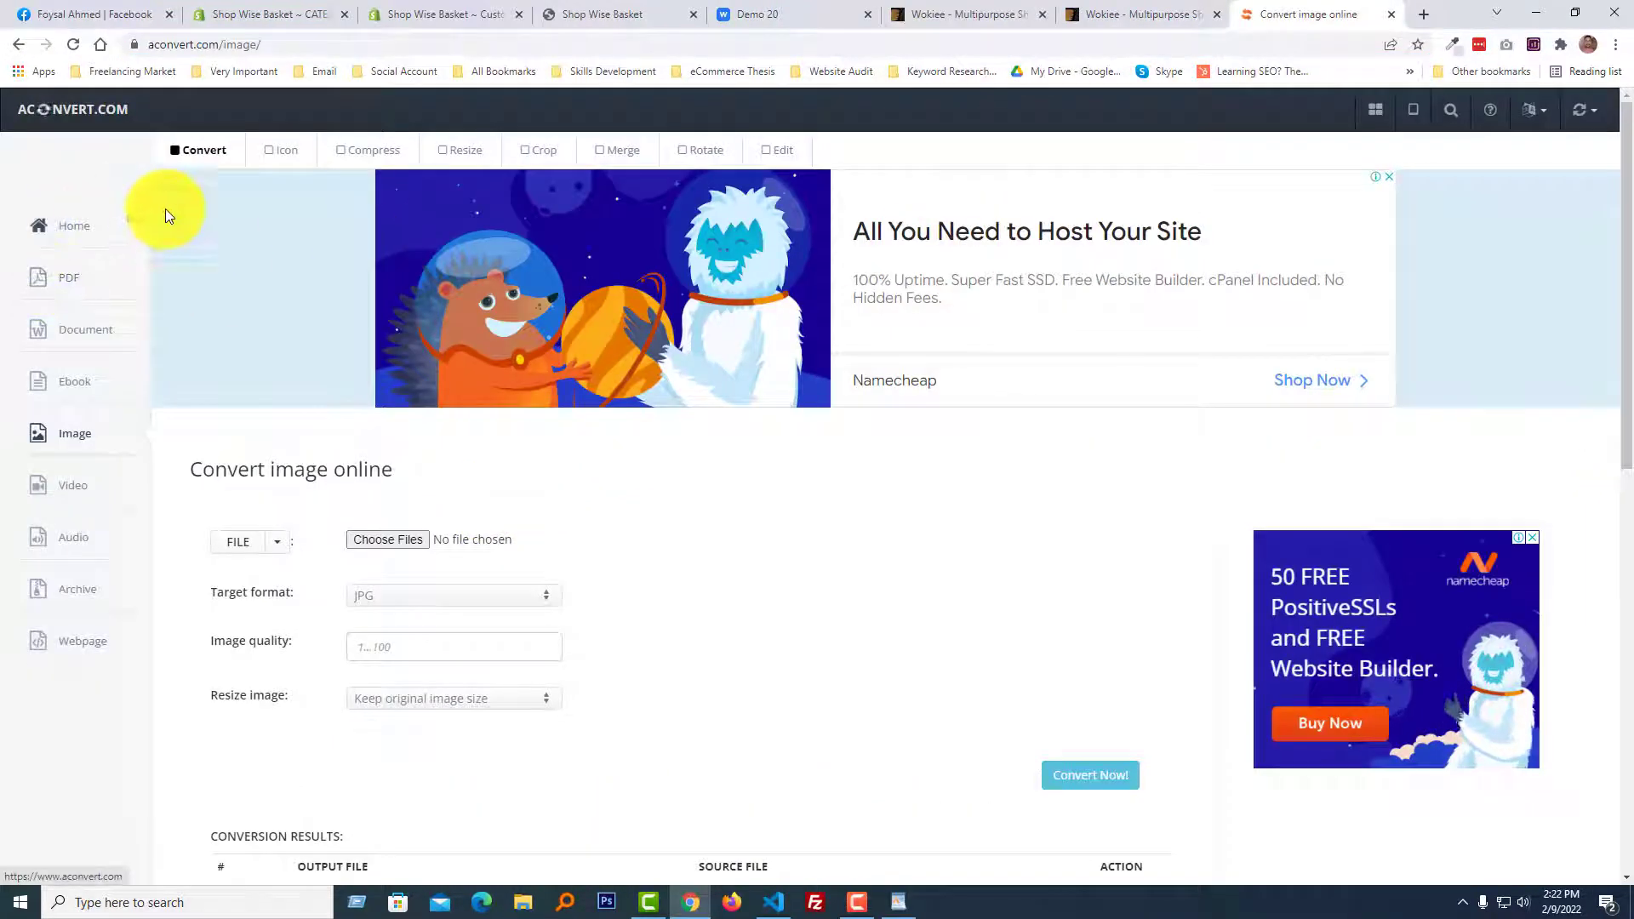
On Aconvert's online image converter, look over the conversion page and set the target format to SVG.
{"action": "scroll", "coordinate": [401, 666], "scroll_direction": "down", "scroll_amount": 10}
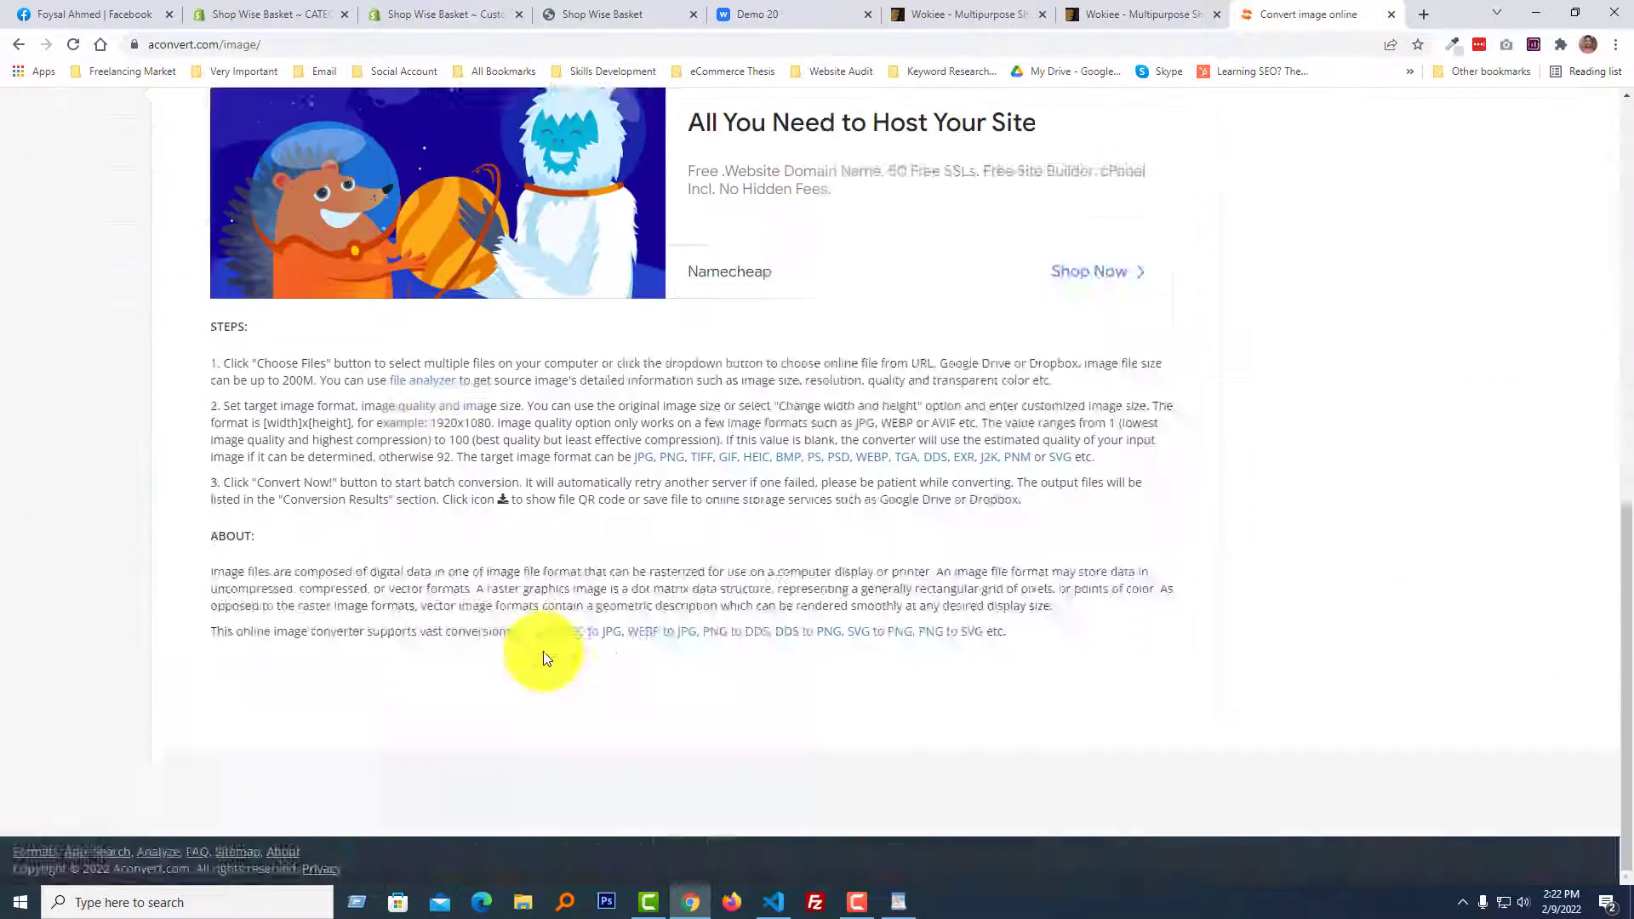
{"action": "scroll", "coordinate": [541, 649], "scroll_direction": "up", "scroll_amount": 9}
{"action": "scroll", "coordinate": [379, 442], "scroll_direction": "up", "scroll_amount": 1}
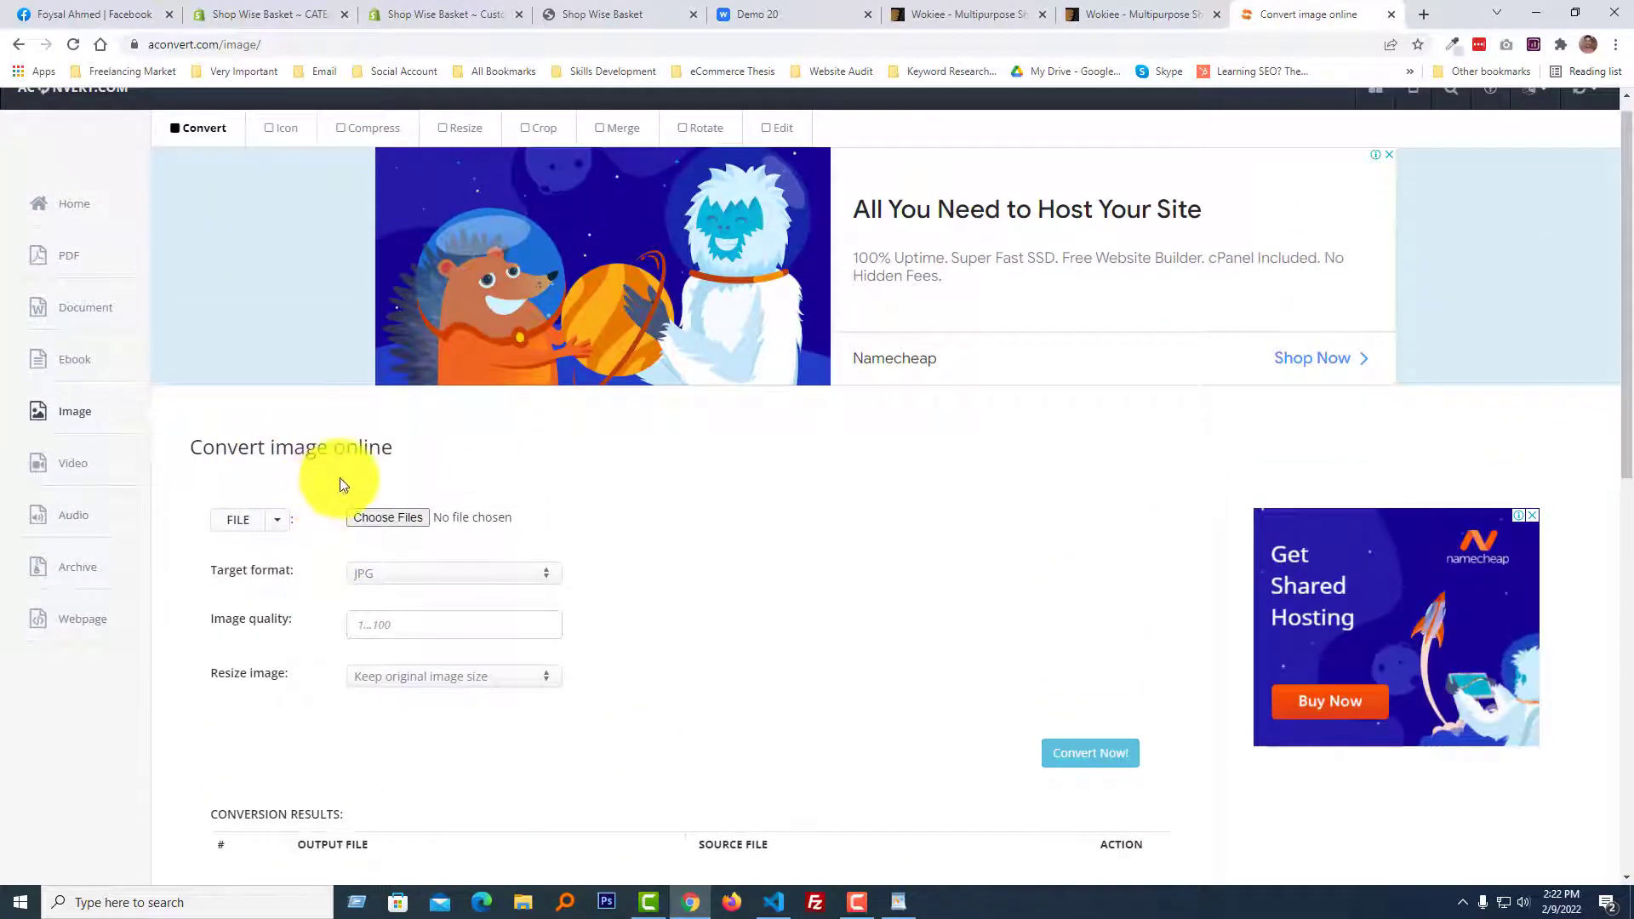
{"action": "scroll", "coordinate": [400, 511], "scroll_direction": "down", "scroll_amount": 2}
{"action": "scroll", "coordinate": [419, 476], "scroll_direction": "down", "scroll_amount": 2}
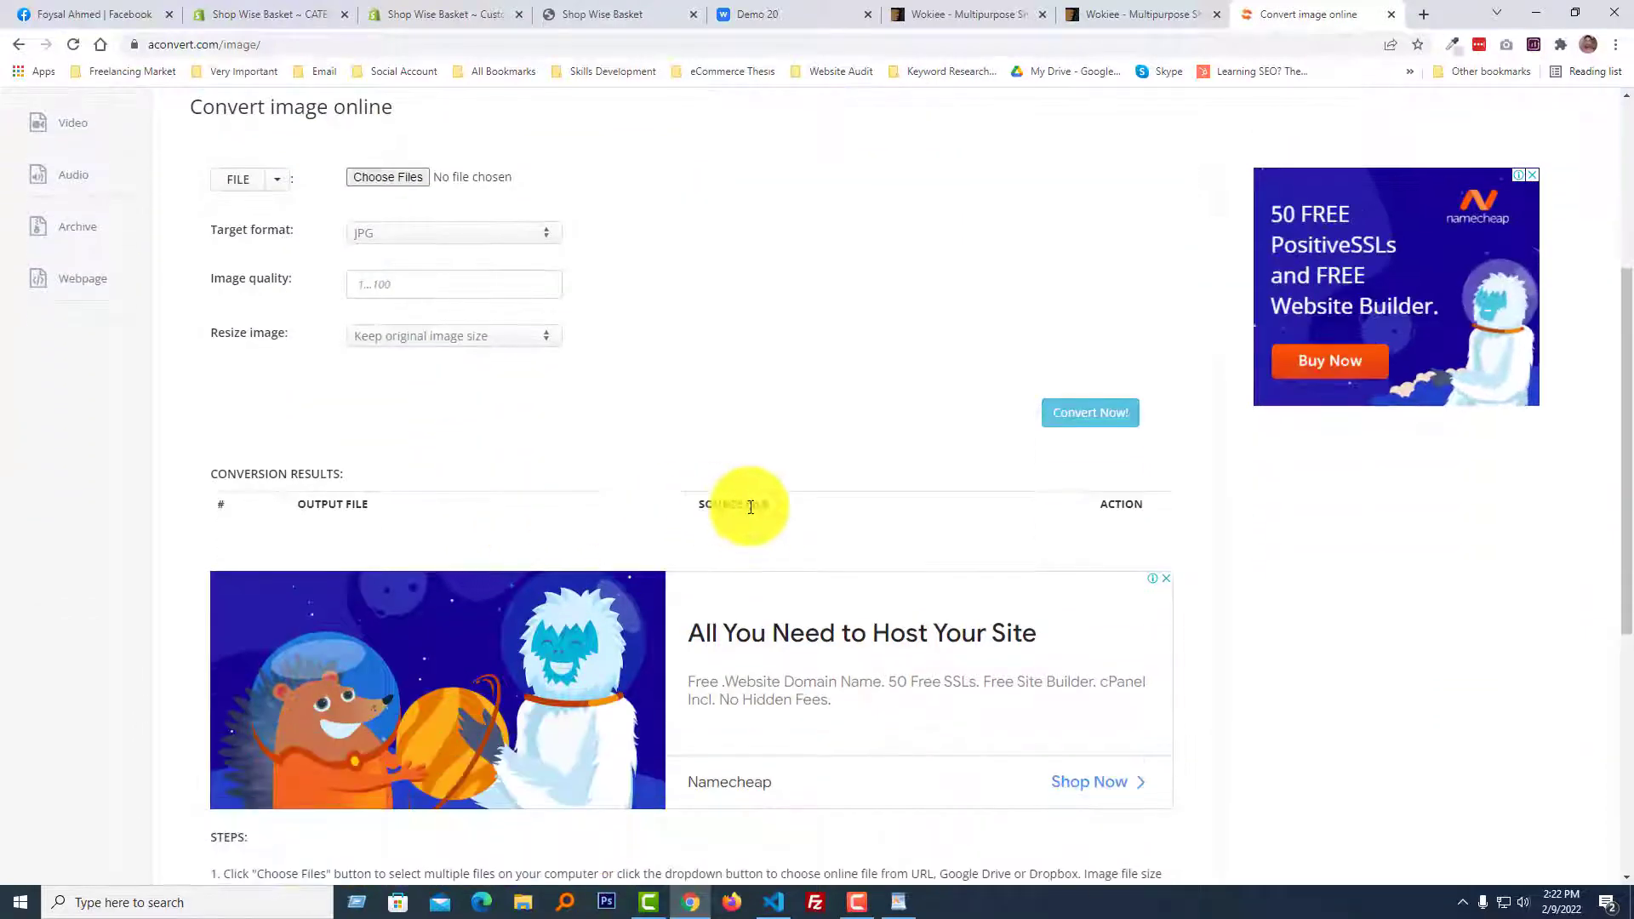
{"action": "left_click", "coordinate": [748, 293]}
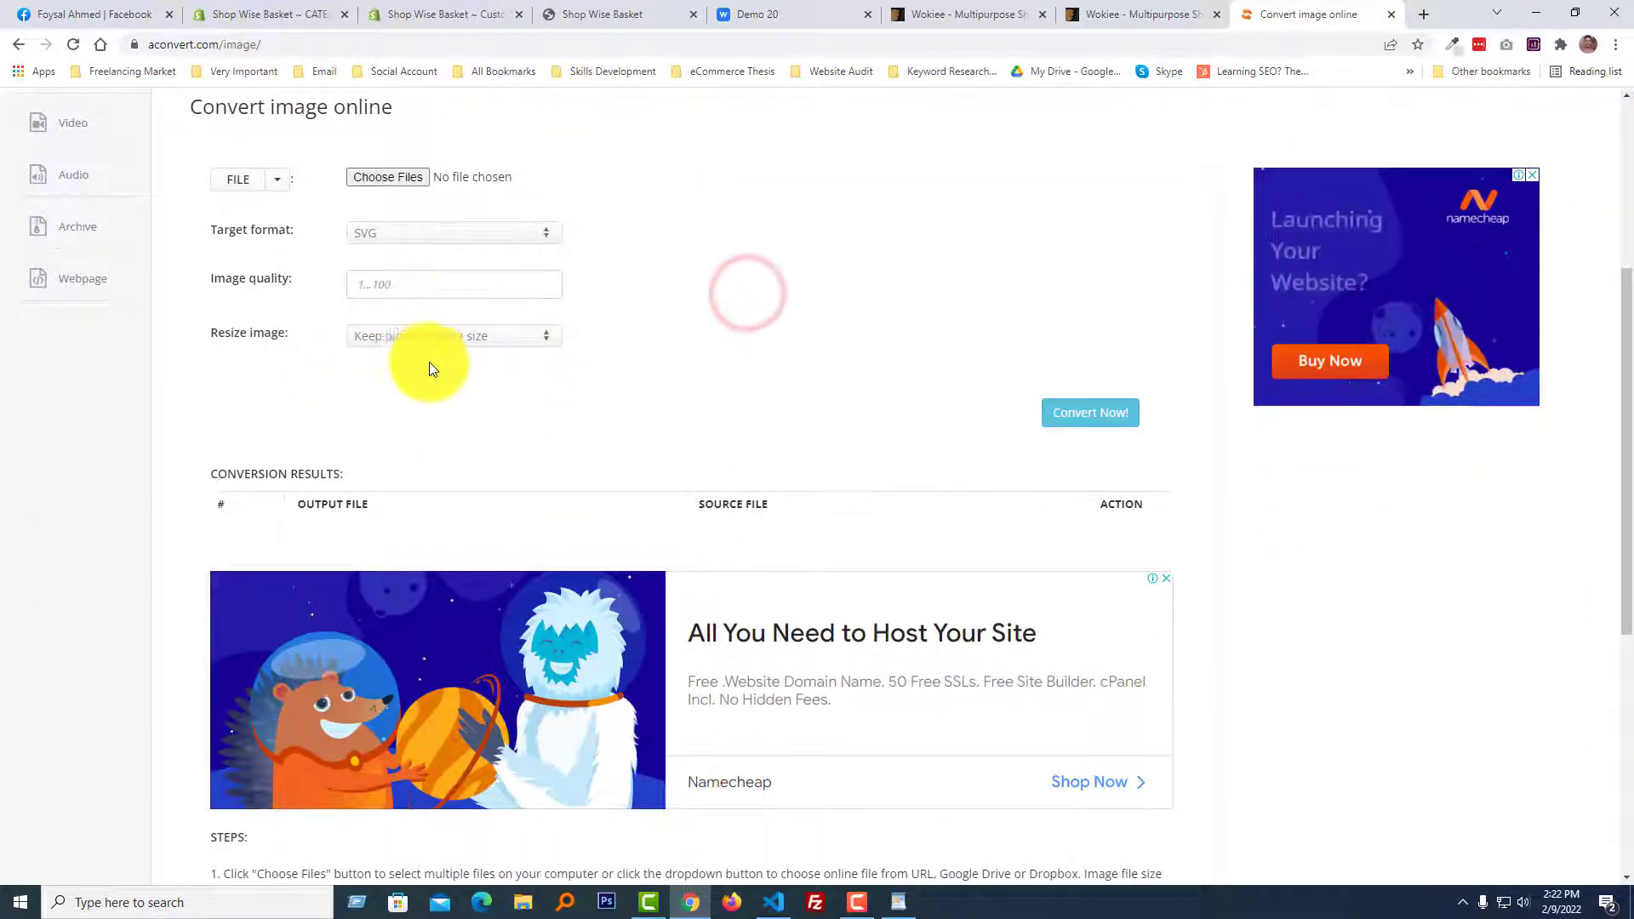
{"action": "scroll", "coordinate": [473, 367], "scroll_direction": "up", "scroll_amount": 2}
{"action": "scroll", "coordinate": [970, 579], "scroll_direction": "up", "scroll_amount": 2}
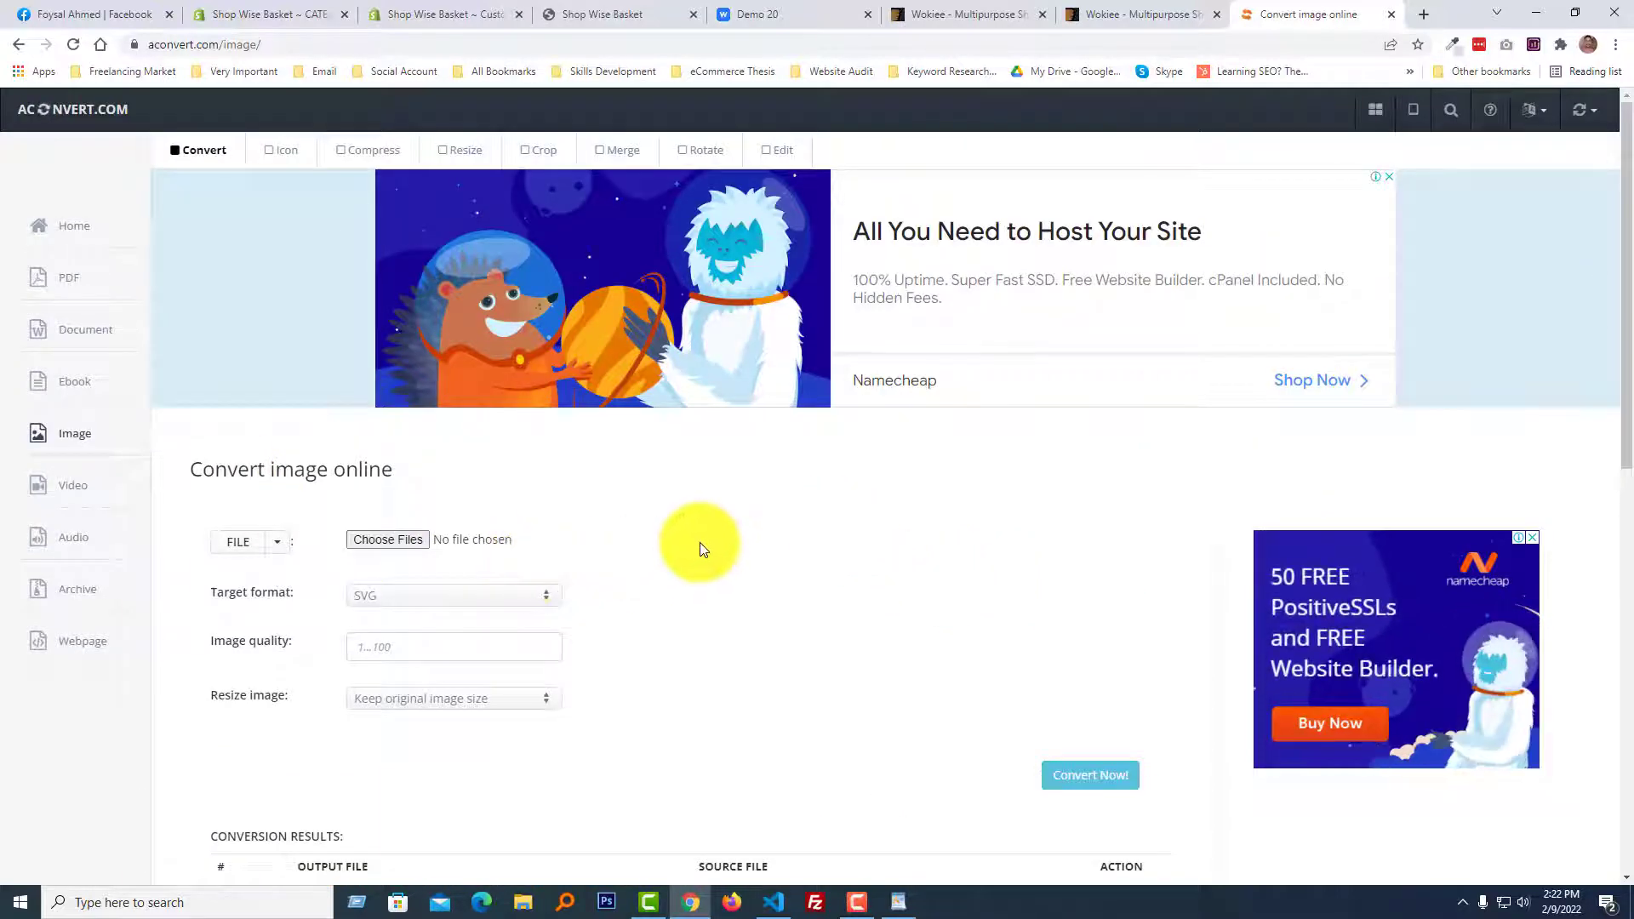
Return to the theme editor and check the Header Categorie Button's first SVG code fields against the category list icons.
{"action": "left_click", "coordinate": [443, 14]}
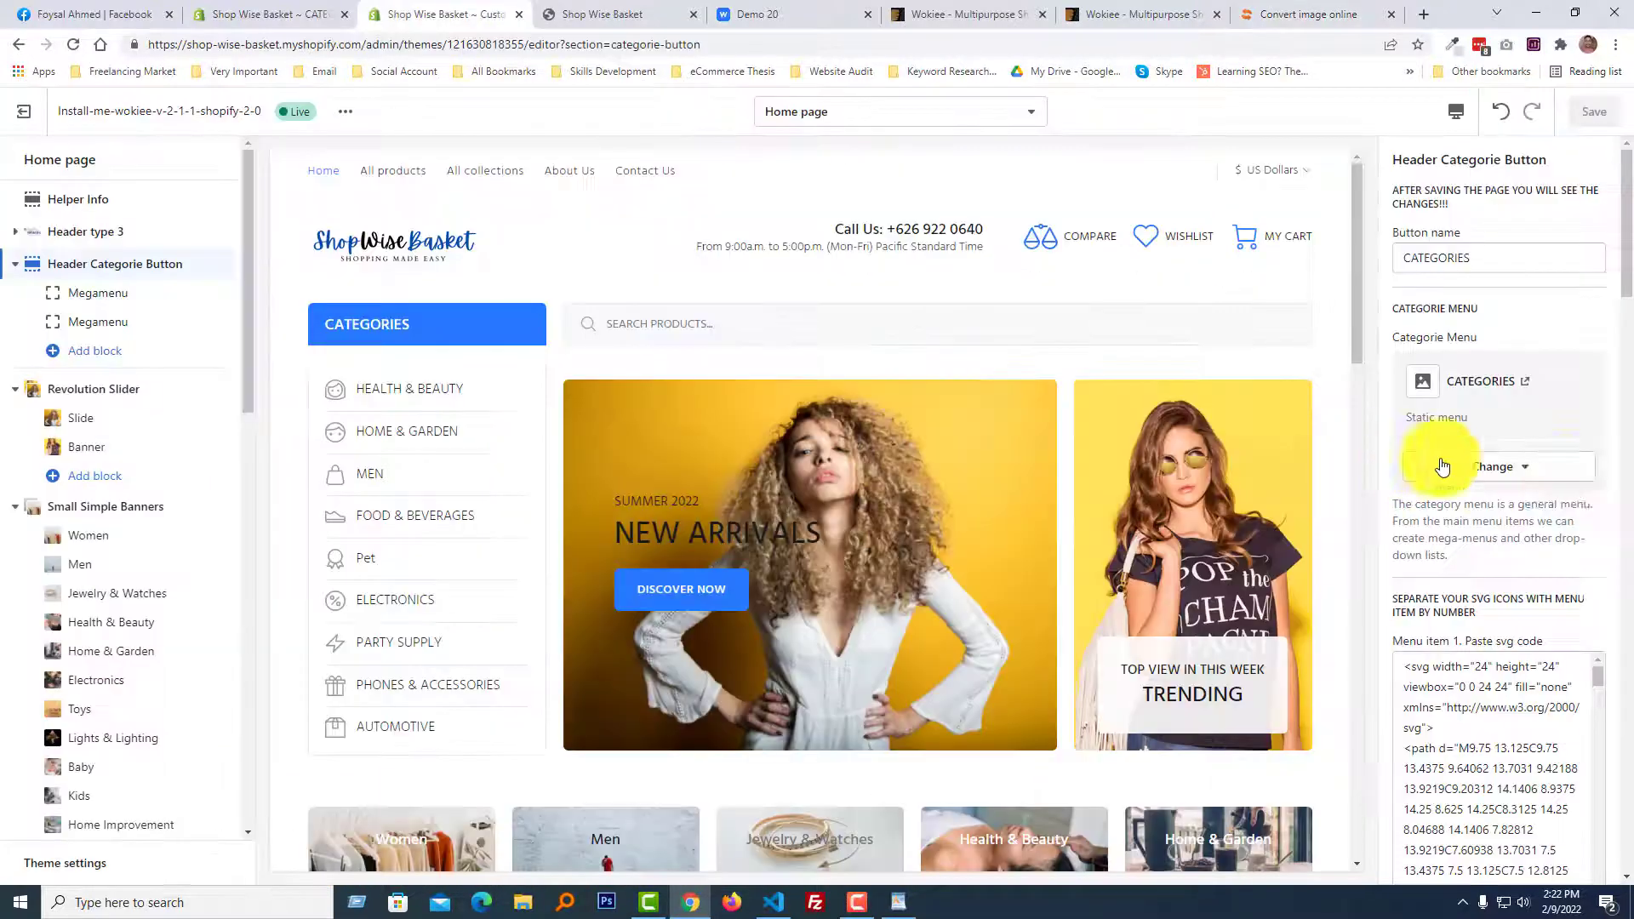
{"action": "scroll", "coordinate": [1571, 511], "scroll_direction": "down", "scroll_amount": 4}
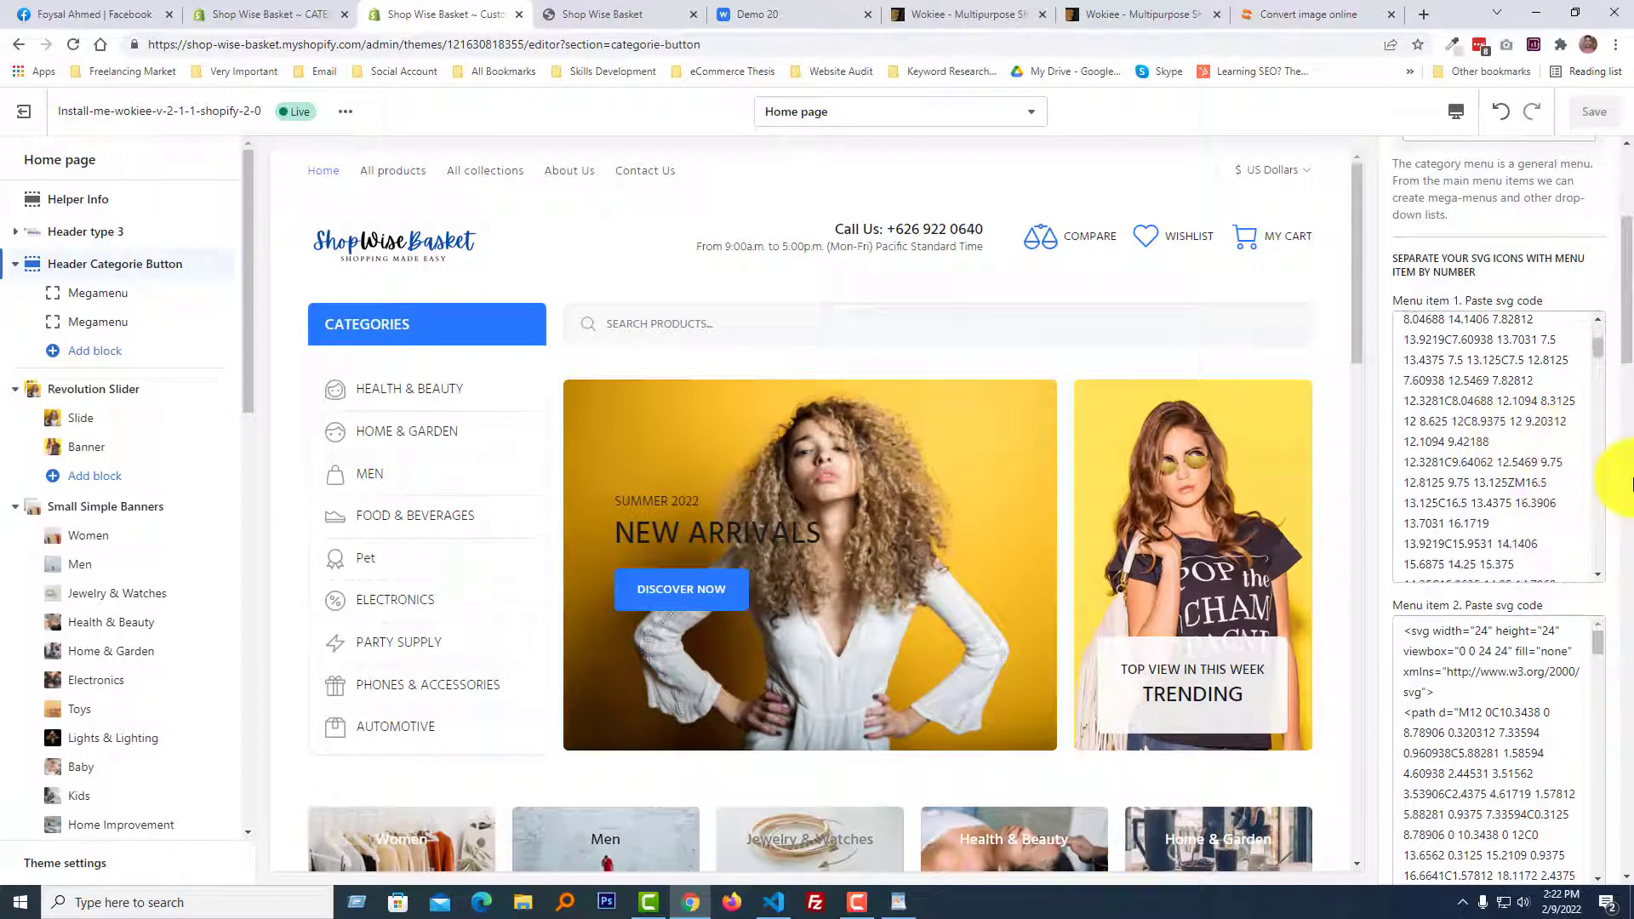
{"action": "scroll", "coordinate": [1600, 477], "scroll_direction": "down", "scroll_amount": 4}
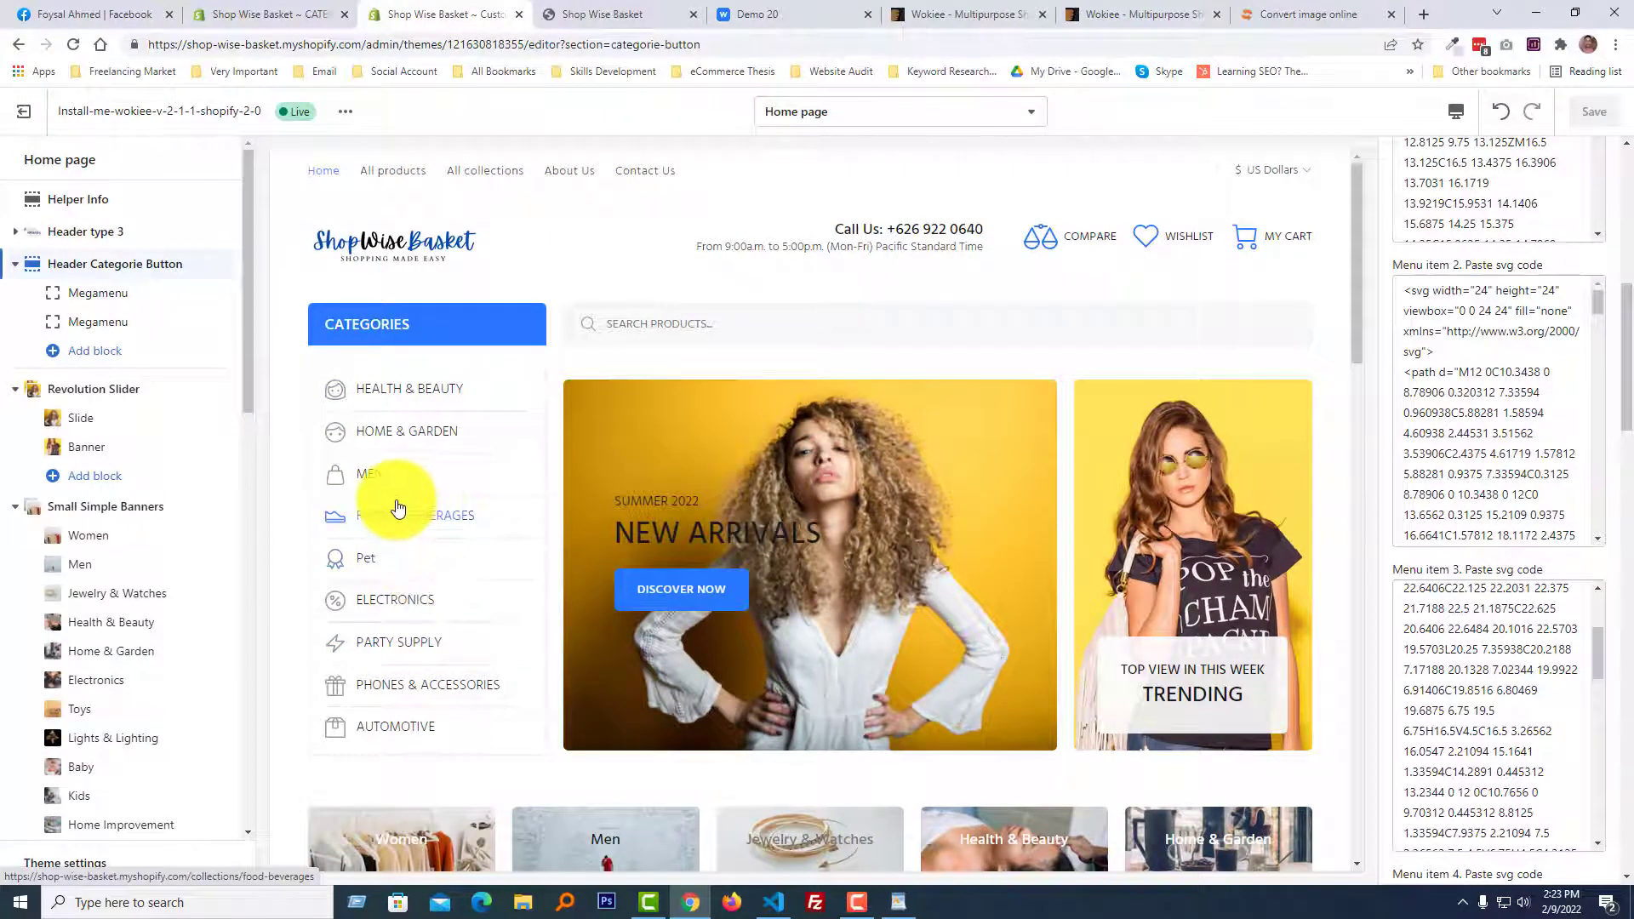
{"action": "left_click", "coordinate": [377, 448]}
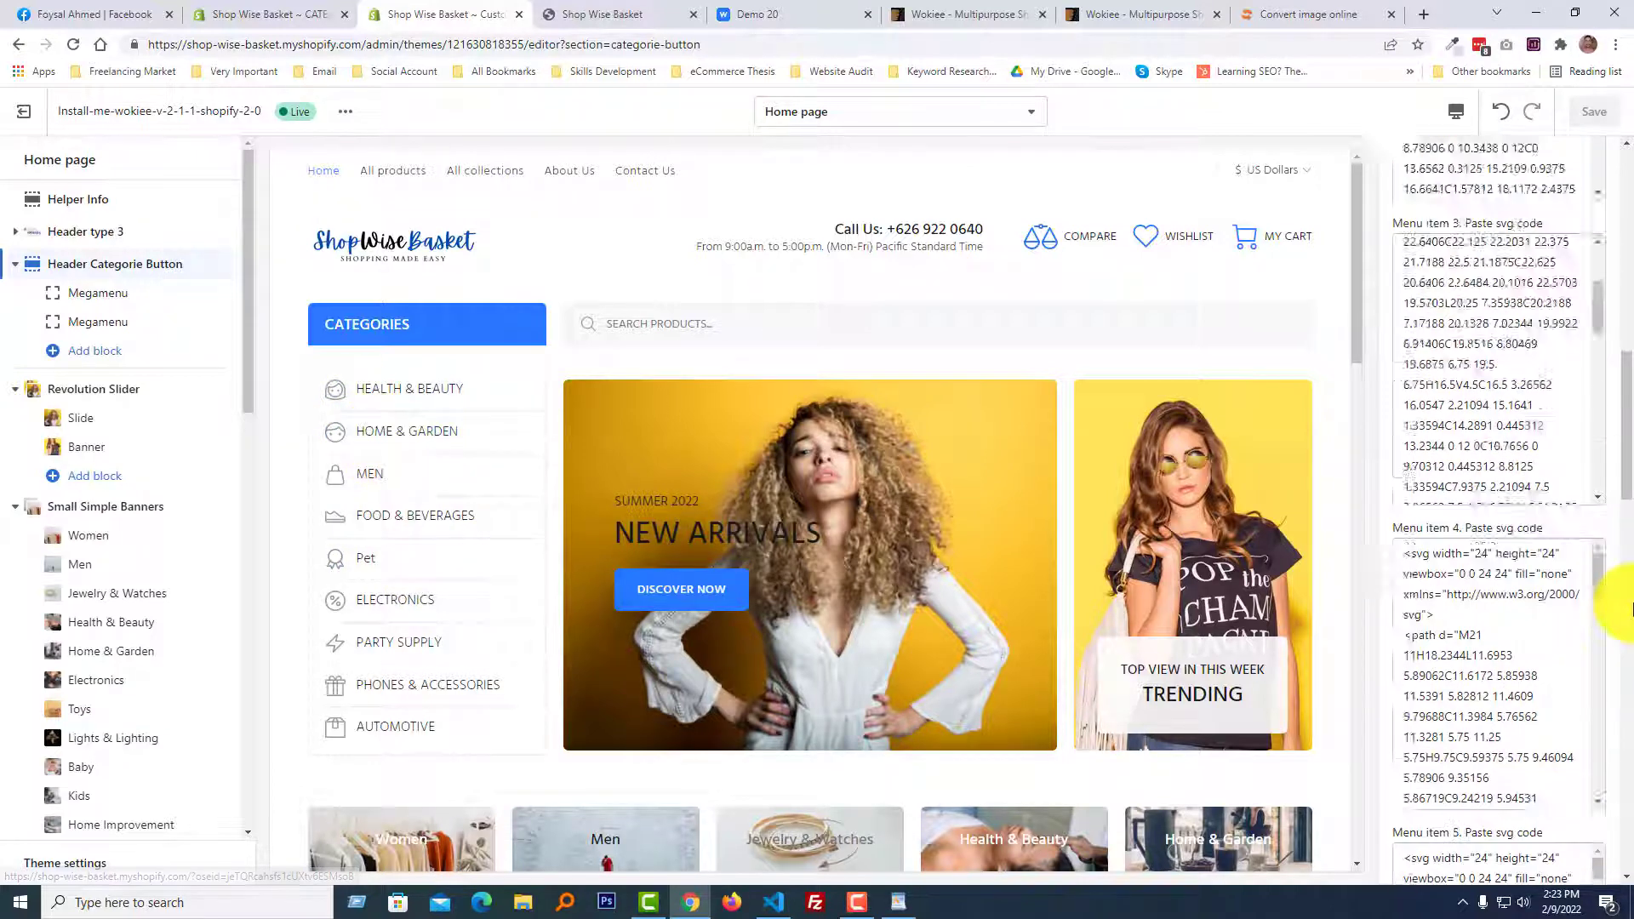